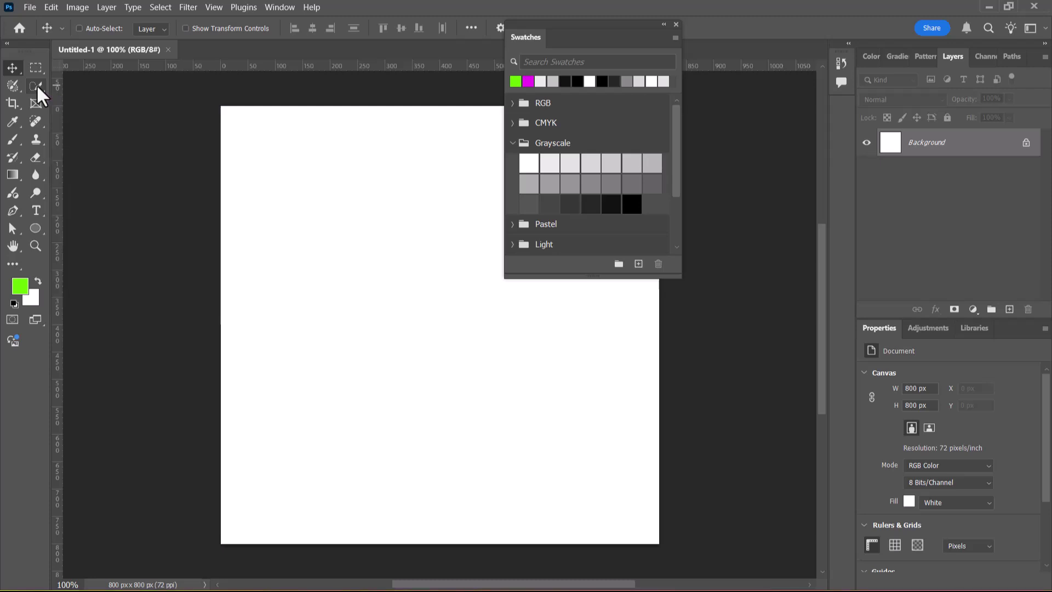
# Step: Activate the Magic Wand tool
pyautogui.rightClick(37, 88)
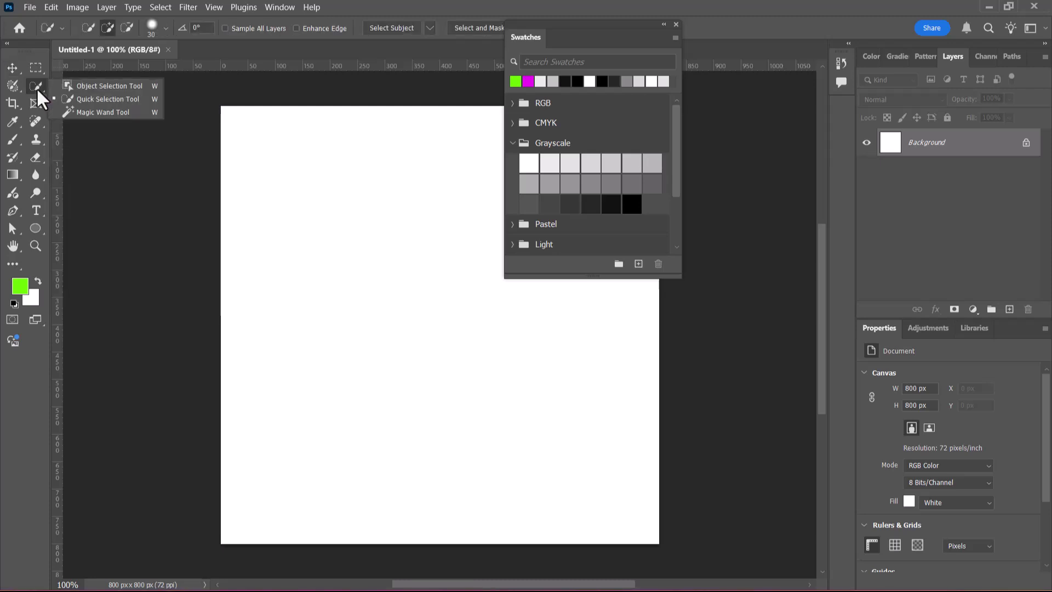
pyautogui.click(120, 113)
# Step: Switch to the ChatGPT page in Chrome and review how the magic wand tool works, including color-based selection and tolerance
pyautogui.hotkey('alt', 'Tab')
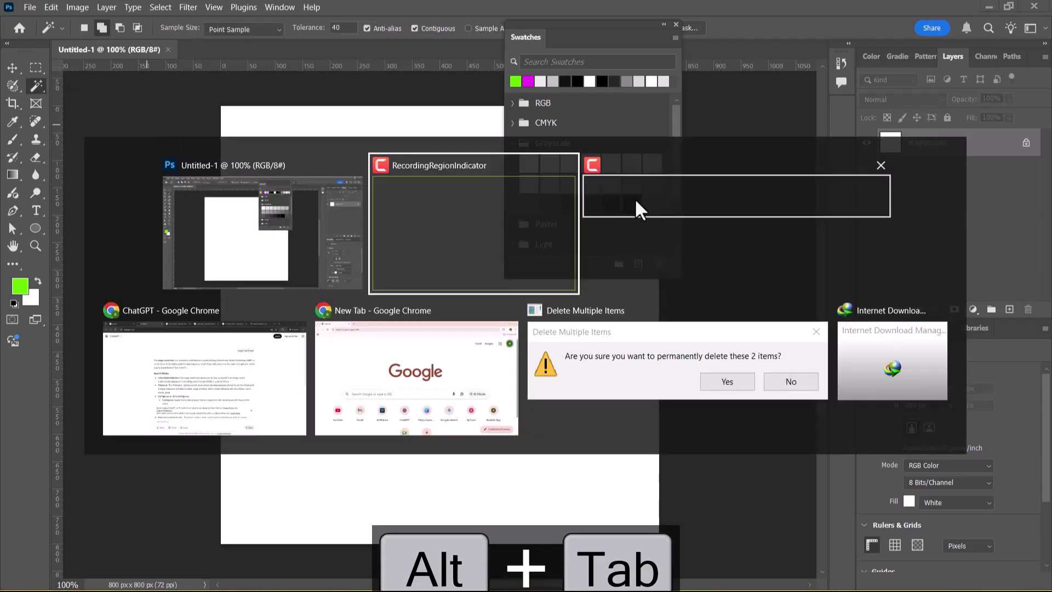
pyautogui.click(216, 377)
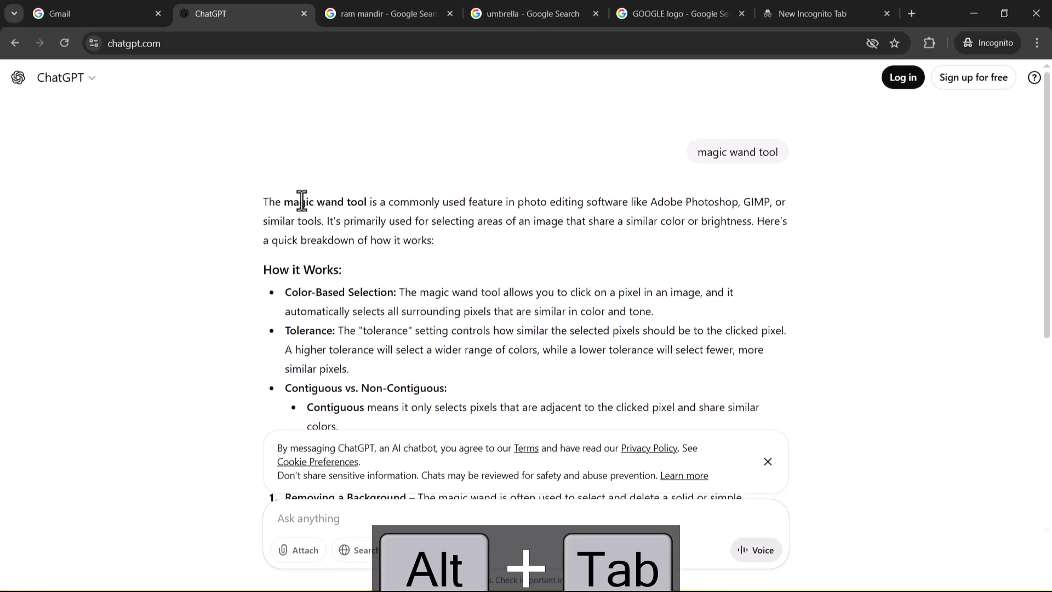
pyautogui.moveTo(293, 203); pyautogui.dragTo(579, 202)
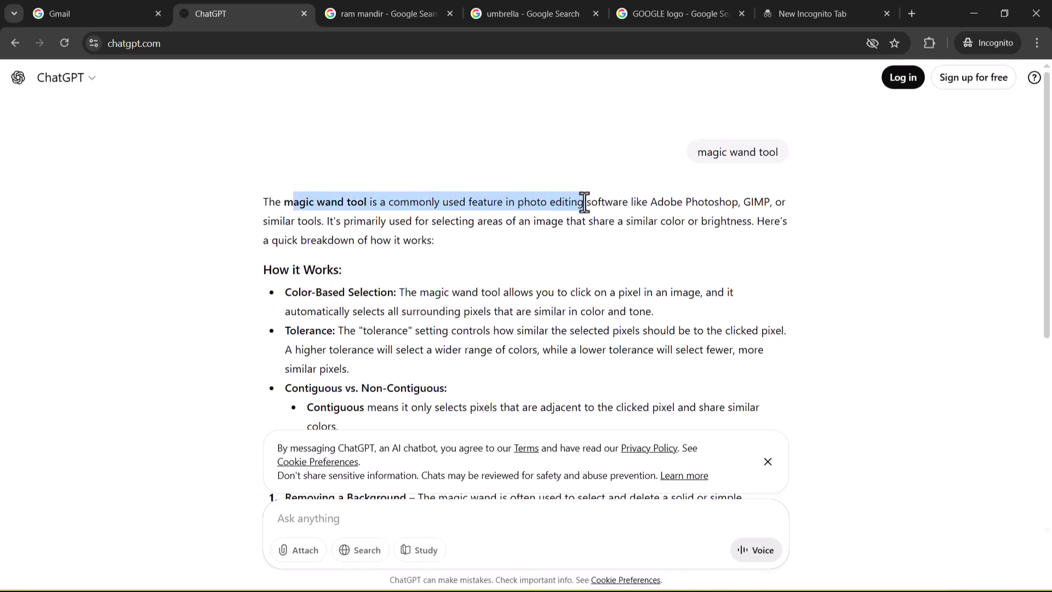
pyautogui.moveTo(723, 208); pyautogui.dragTo(754, 203)
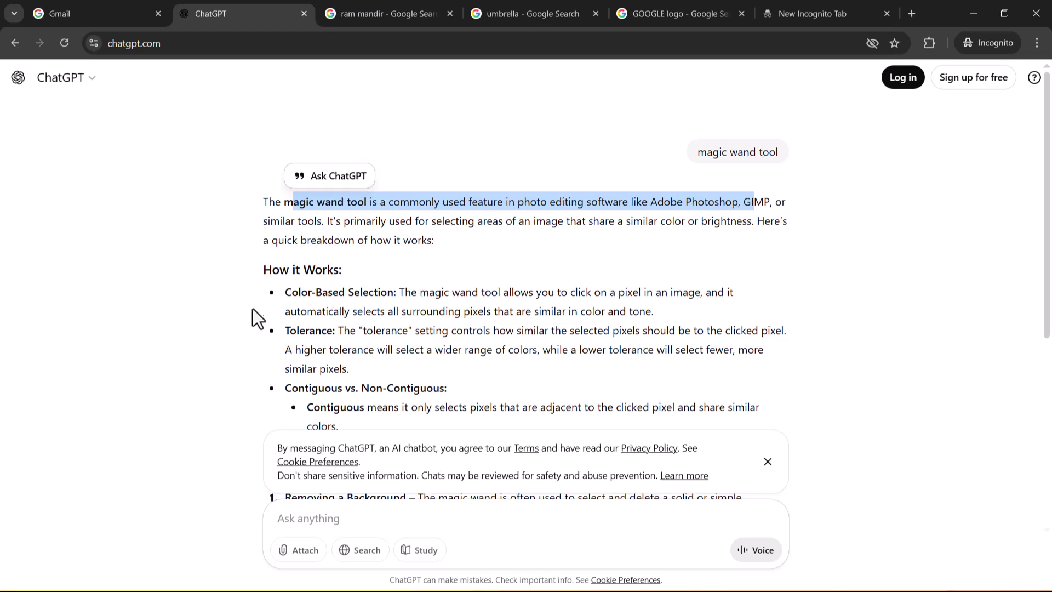
pyautogui.moveTo(283, 293); pyautogui.dragTo(387, 294)
pyautogui.moveTo(305, 330); pyautogui.dragTo(323, 332)
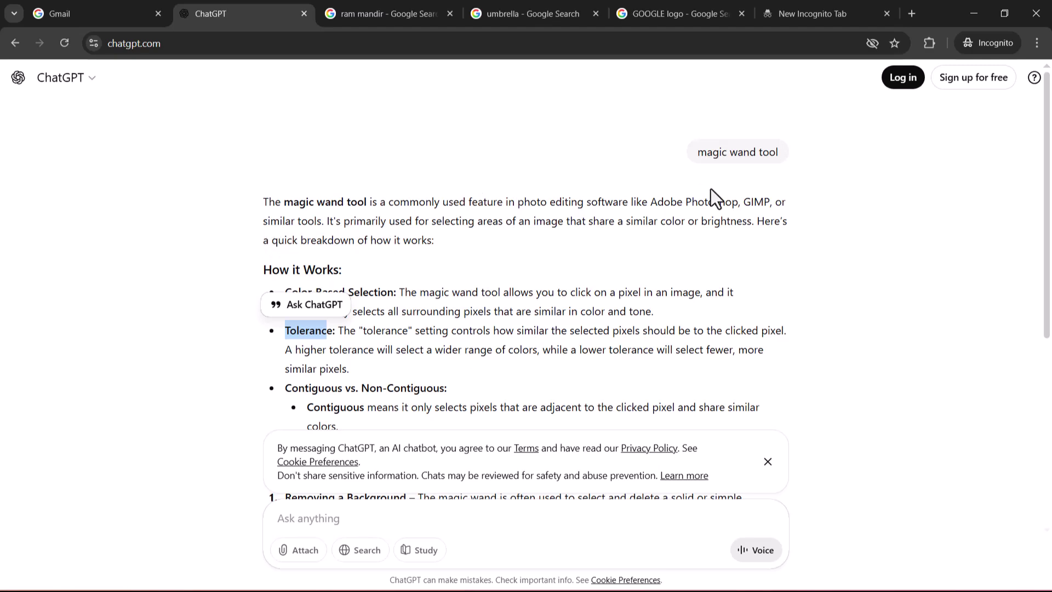
pyautogui.scroll(-5, 471, 354)
pyautogui.scroll(5, 512, 345)
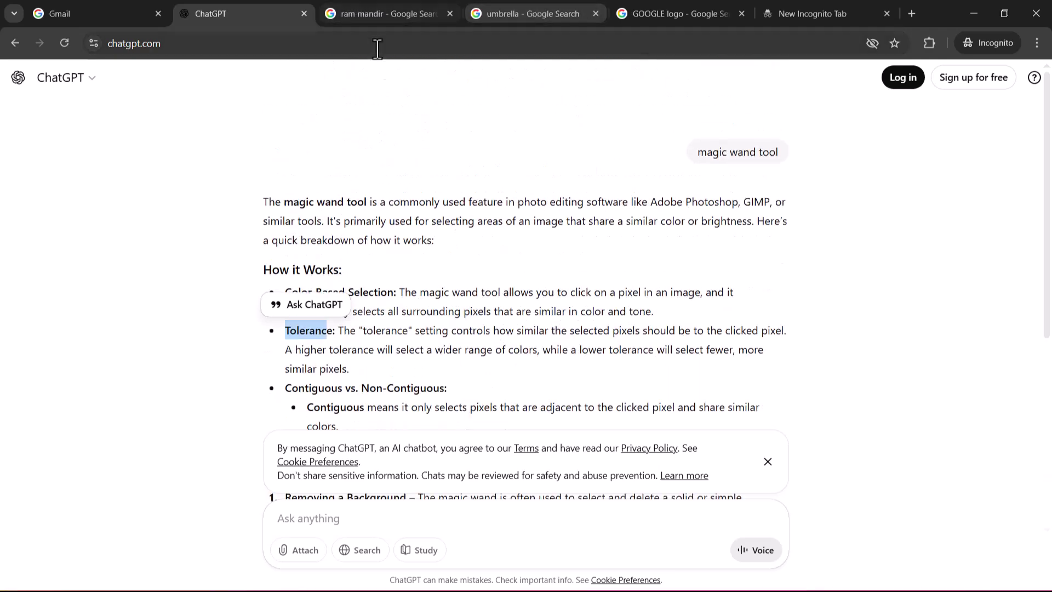
# Step: Copy the colourful iStock umbrella image from the umbrella image search results
pyautogui.click(503, 21)
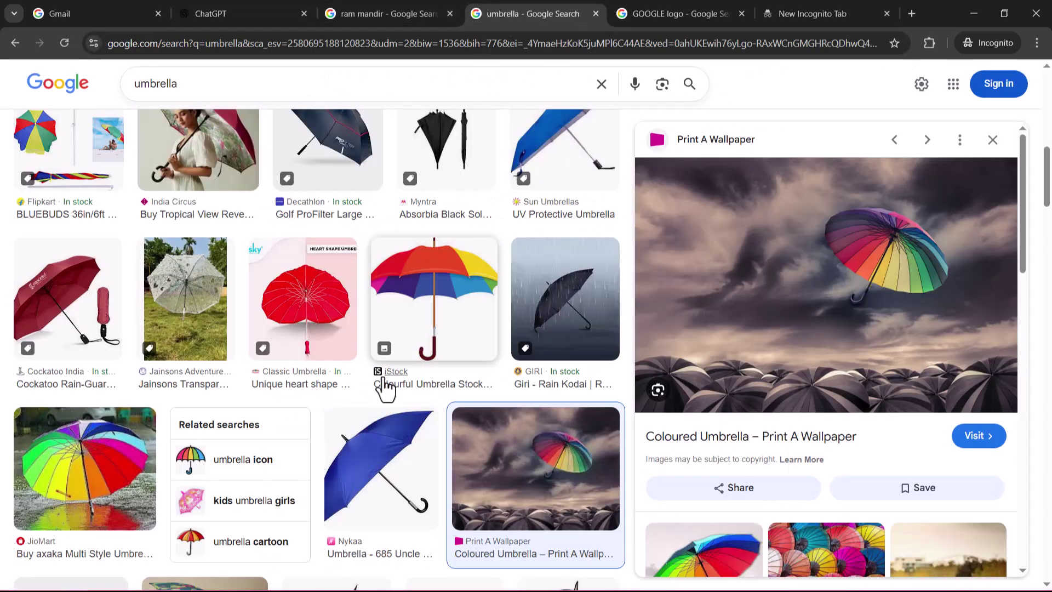
pyautogui.click(440, 282)
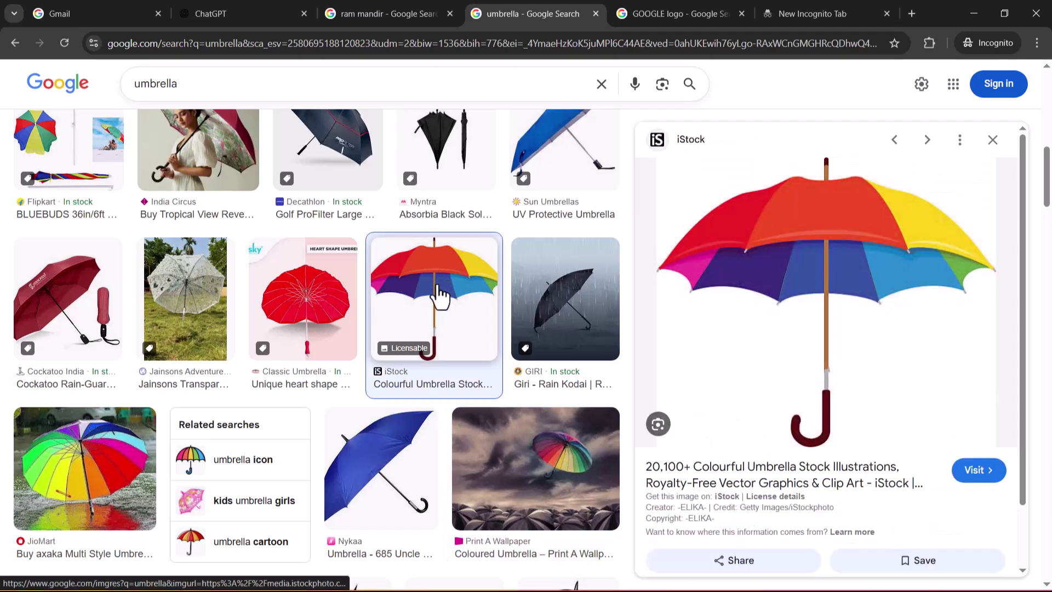
pyautogui.rightClick(902, 241)
pyautogui.click(822, 453)
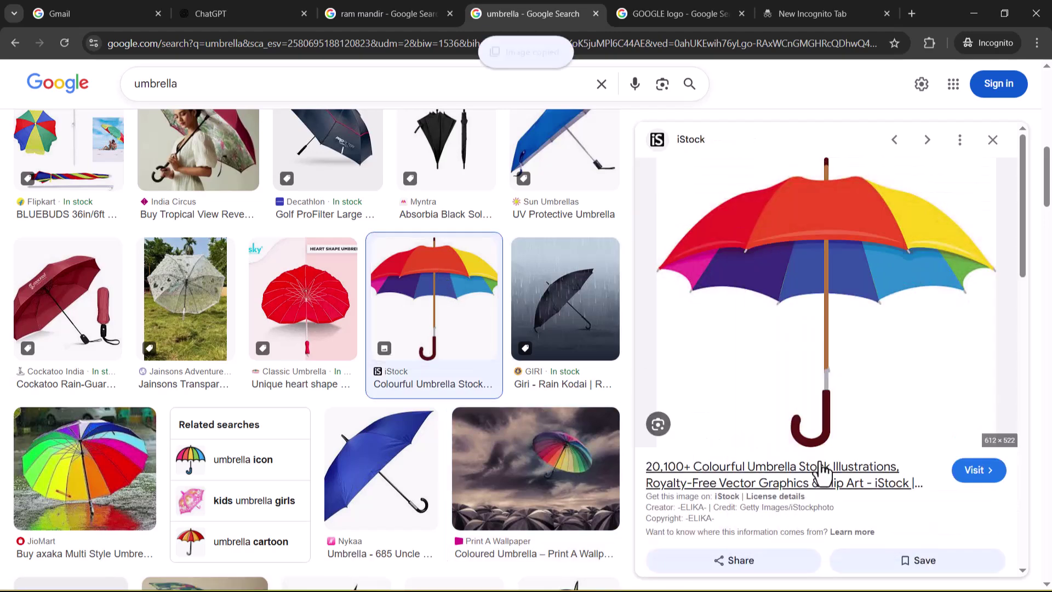
# Step: Switch to Photoshop, paste the umbrella image into a new white 612 × 522 px document, and close Swatches
pyautogui.hotkey('alt', 'Tab')
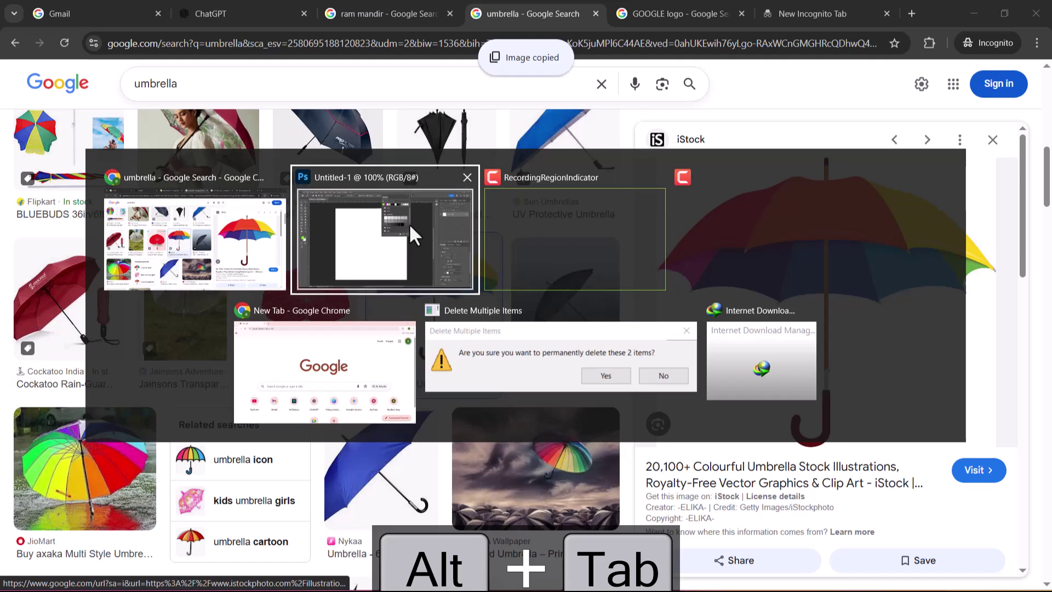
pyautogui.hotkey('ctrl', 'n')
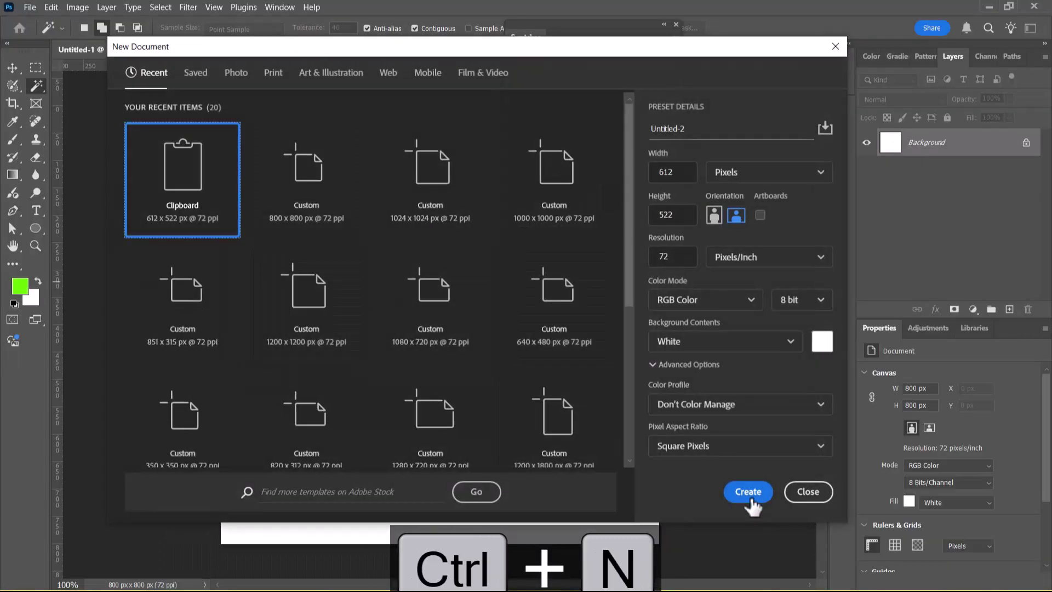
pyautogui.click(748, 493)
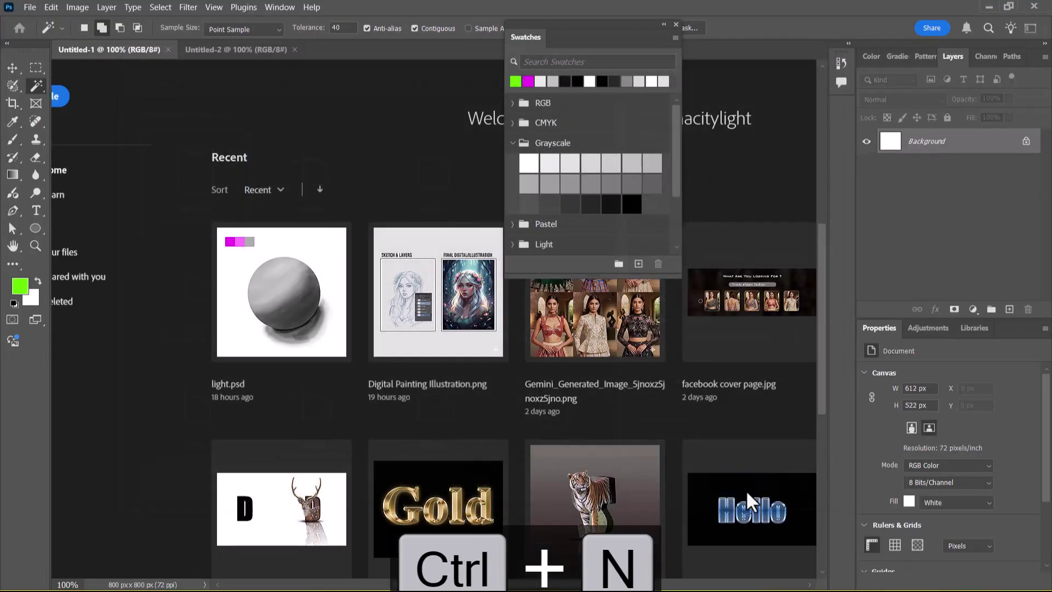
pyautogui.hotkey('ctrl', 'v')
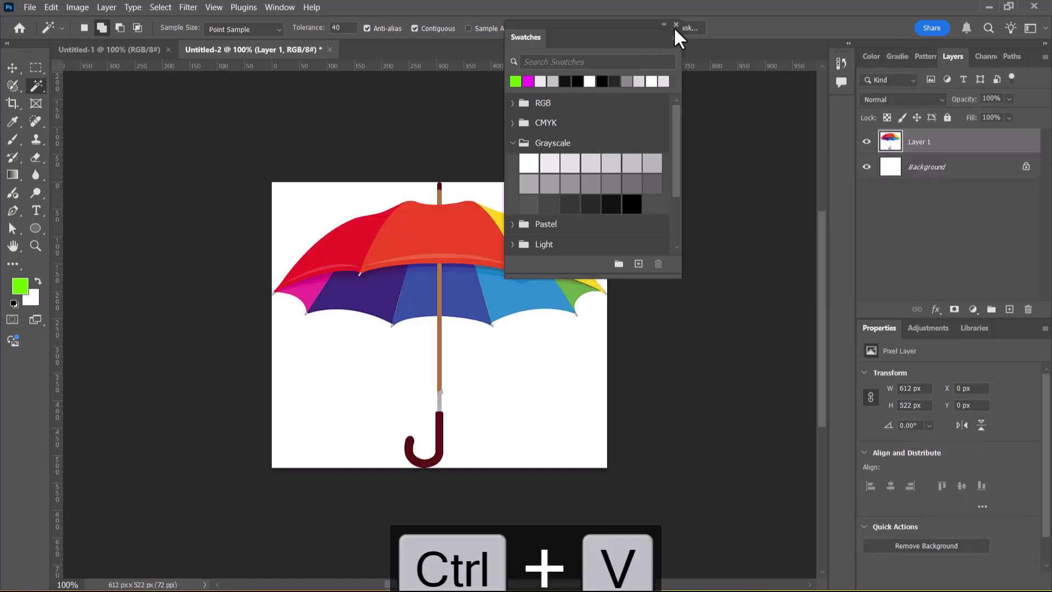
pyautogui.click(675, 25)
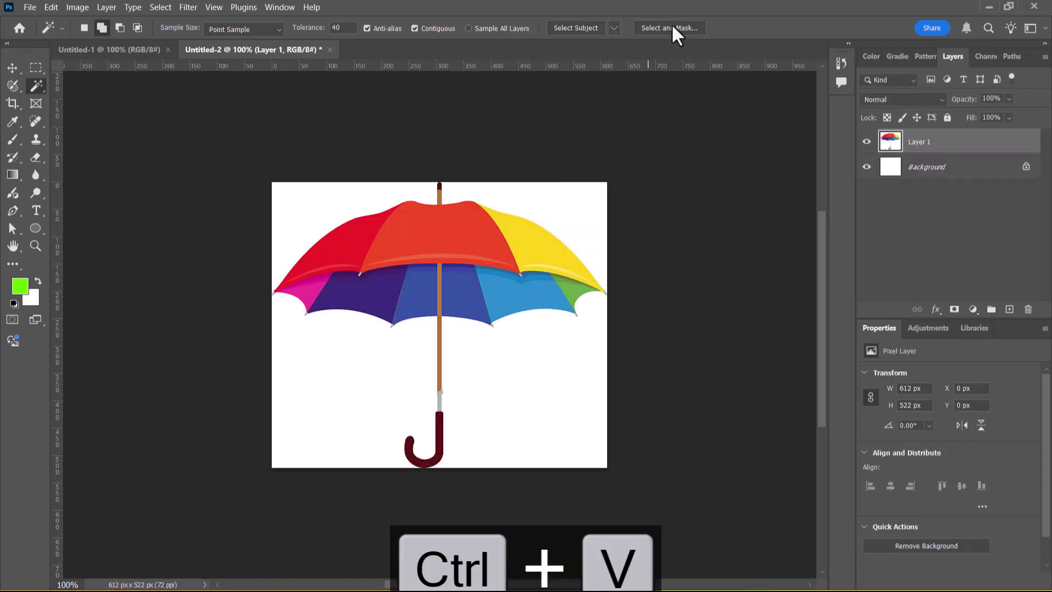
# Step: Select the white background area above the umbrella's yellow section with the Magic Wand tool
pyautogui.click(32, 88)
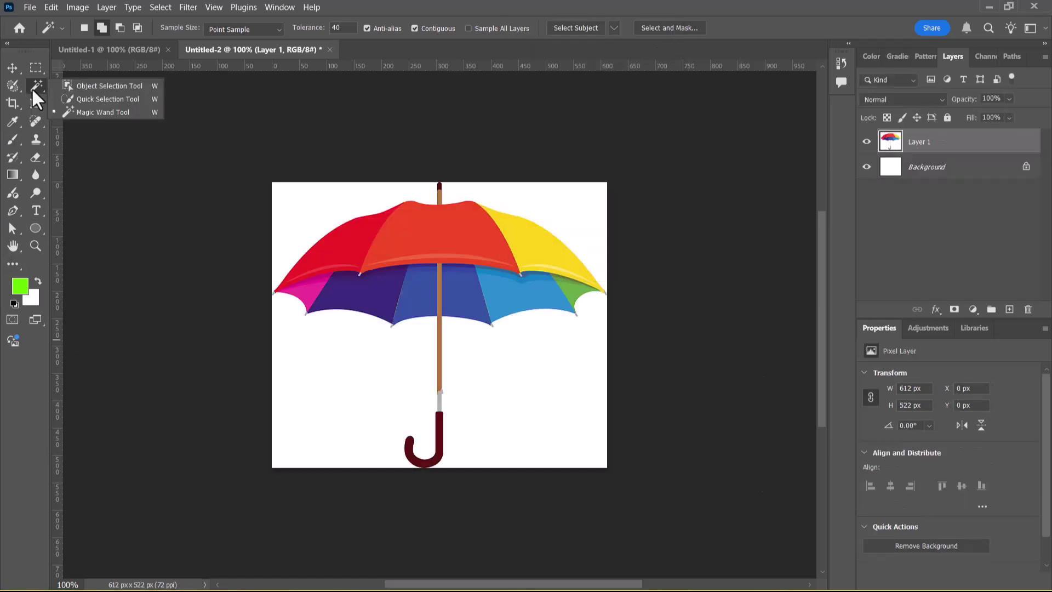
pyautogui.click(88, 113)
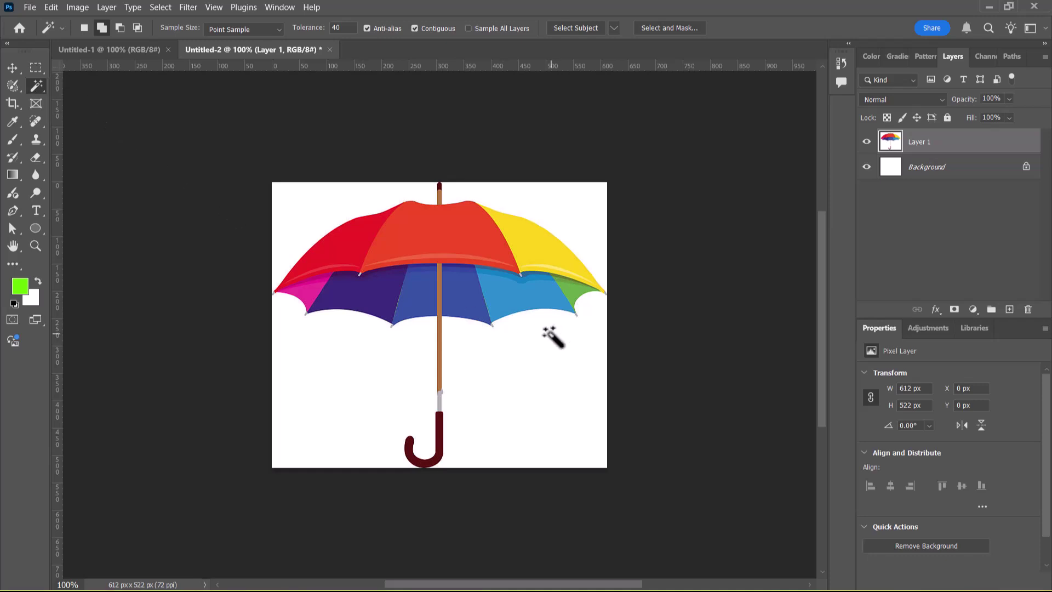
pyautogui.click(576, 204)
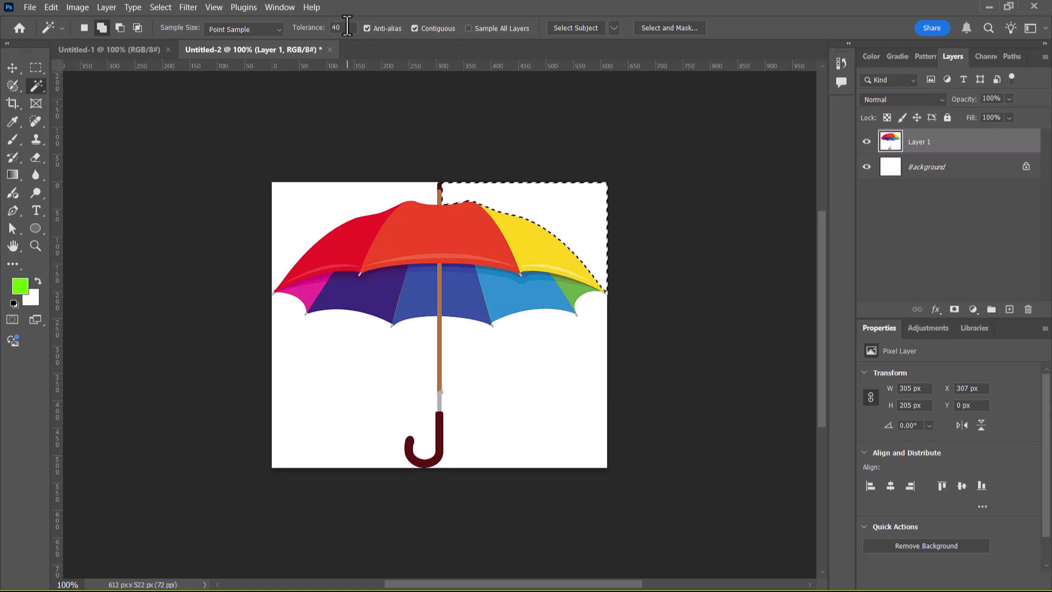
# Step: Set the Magic Wand tolerance to 100 and add the remaining white background around the umbrella to the selection
pyautogui.write('100')
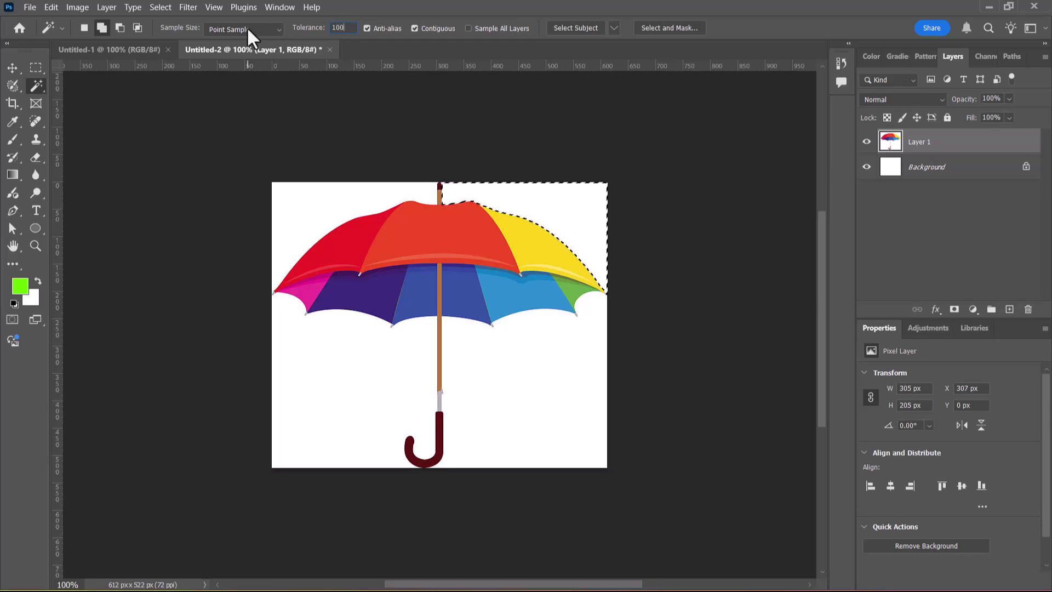
pyautogui.press('Return')
pyautogui.click(543, 403)
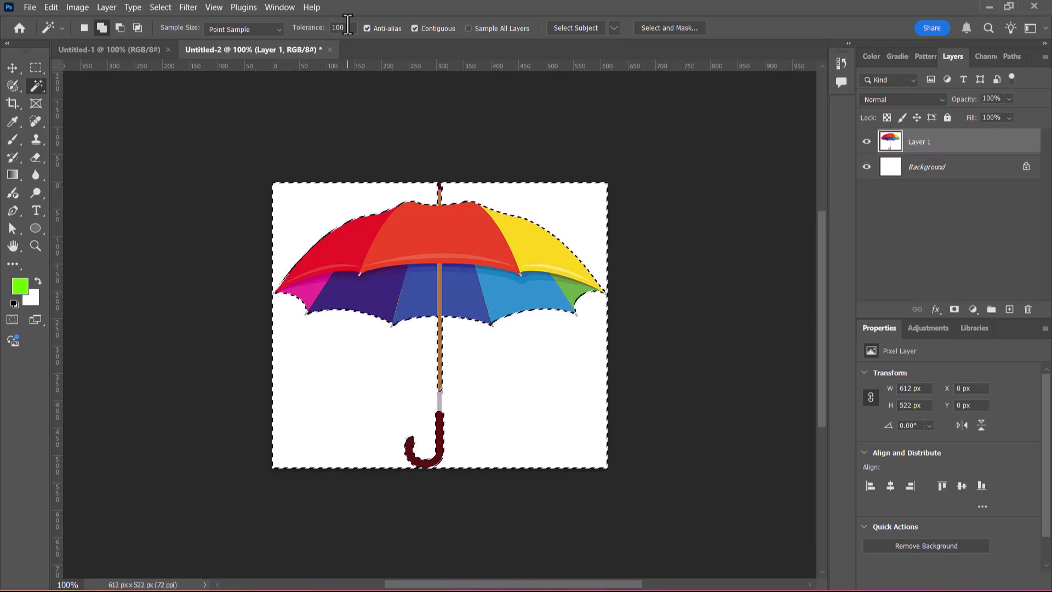
# Step: Set the tolerance to 10, reselect all white areas around the umbrella from scratch, and clear the selection
pyautogui.click(312, 33)
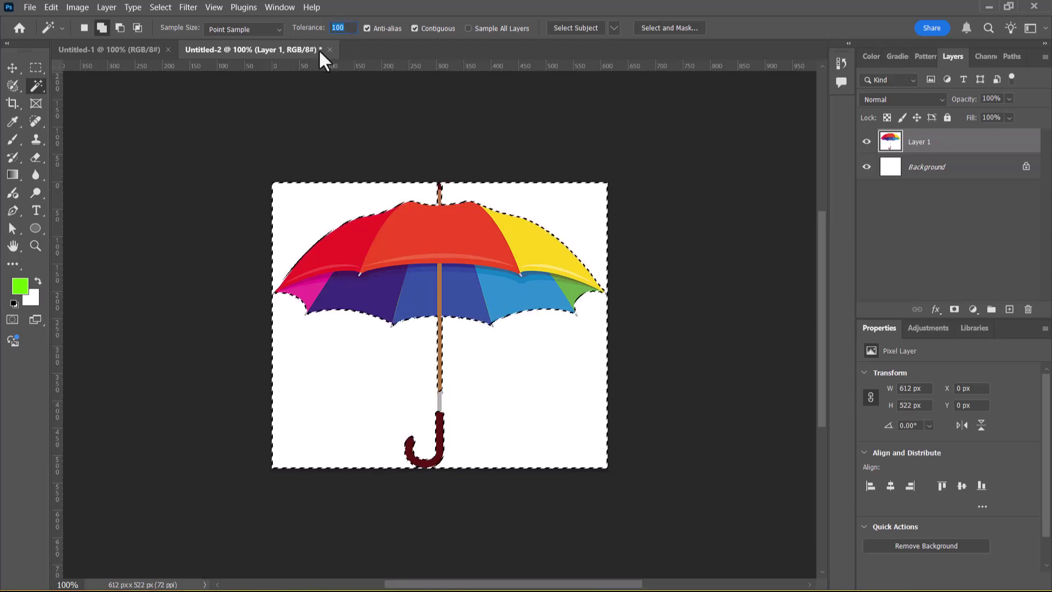
pyautogui.write('10')
pyautogui.press('Return')
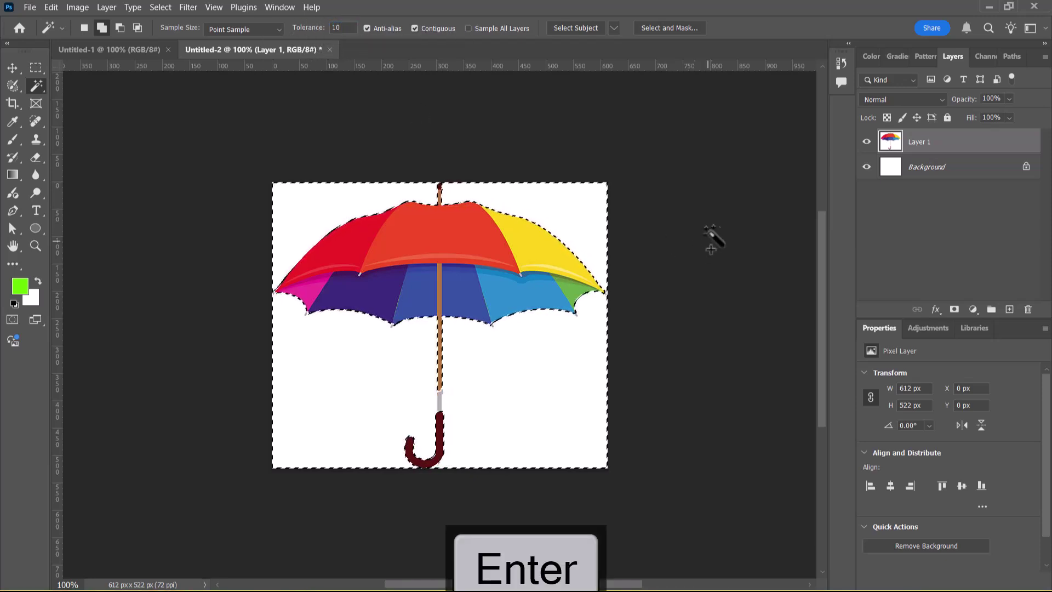
pyautogui.hotkey('ctrl', 'd')
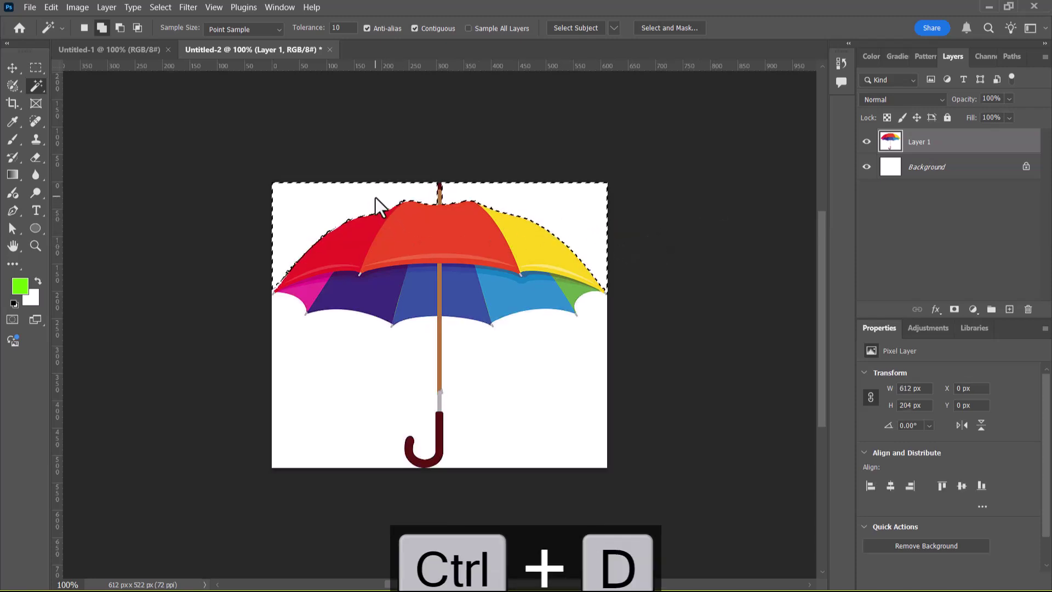
pyautogui.keyDown('shift'); pyautogui.click(331, 350); pyautogui.keyUp('shift')
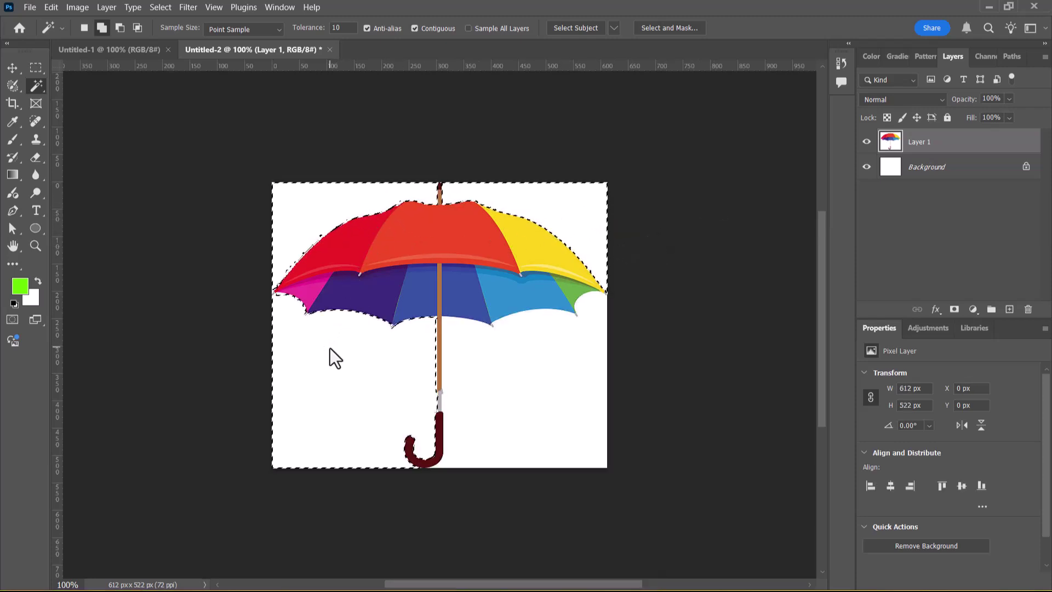
pyautogui.keyDown('shift'); pyautogui.click(538, 381); pyautogui.keyUp('shift')
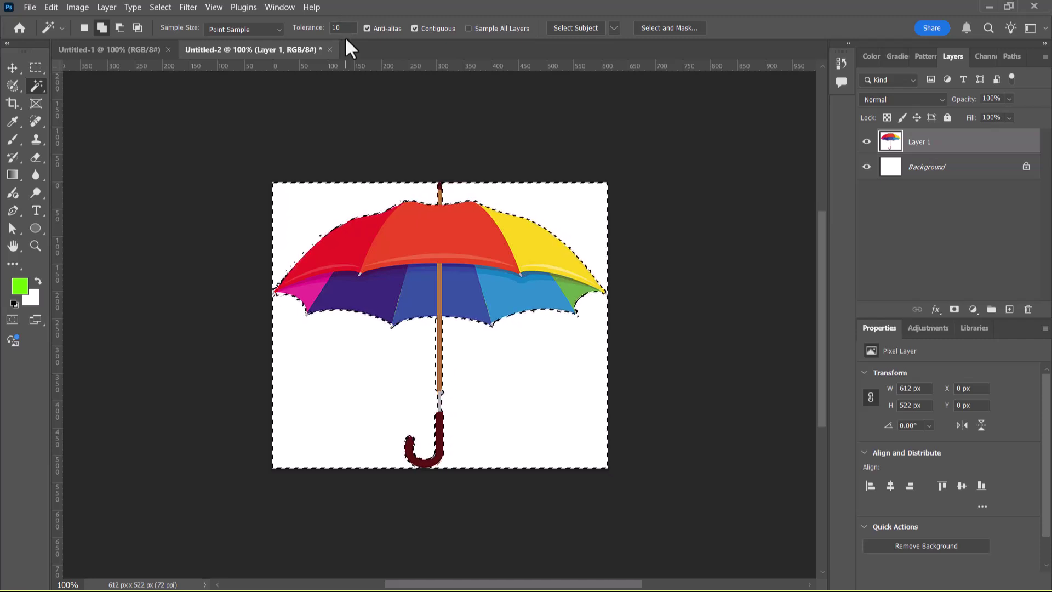
pyautogui.hotkey('ctrl', 'd')
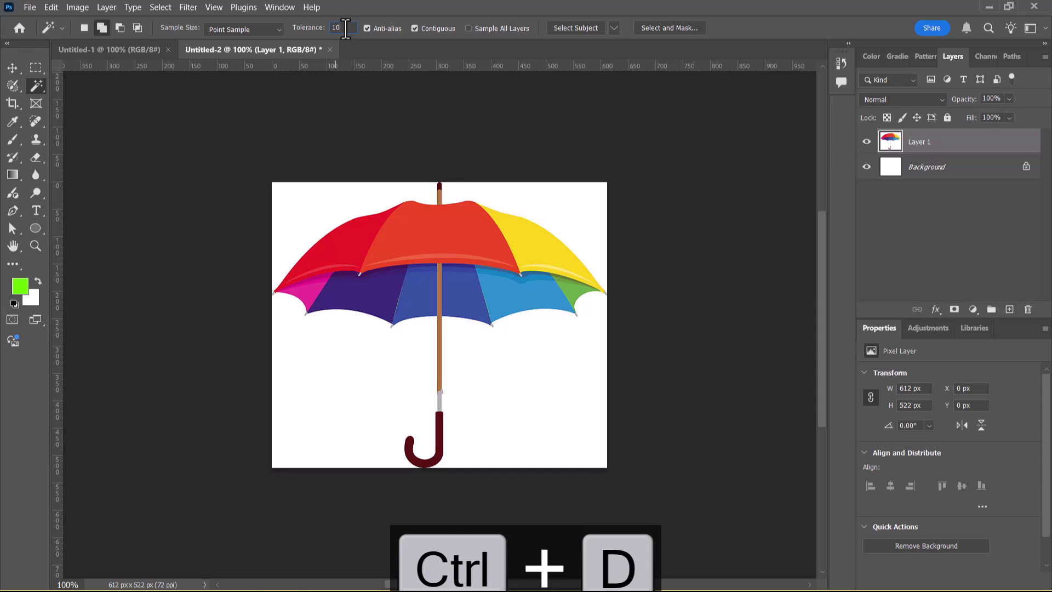
# Step: Set the tolerance to 80, select the white areas above and below the umbrella, and clear the selection
pyautogui.write('80')
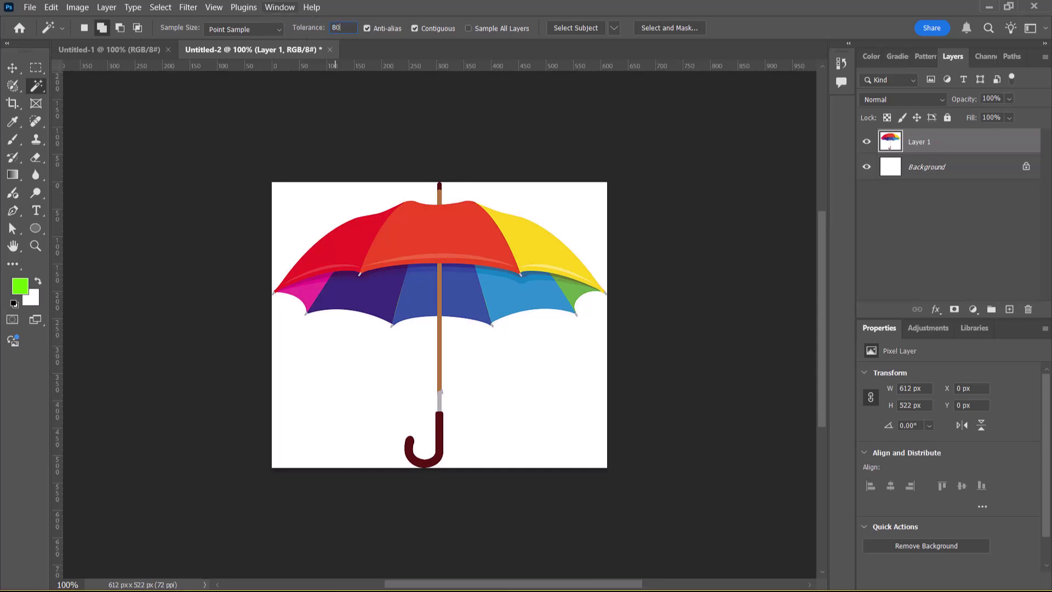
pyautogui.press('Return')
pyautogui.click(312, 200)
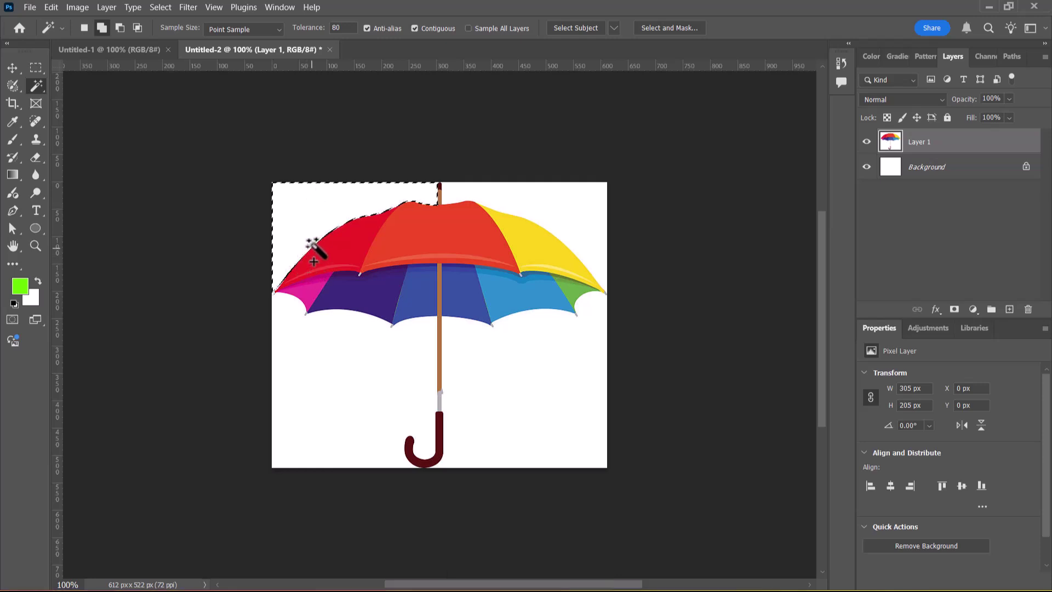
pyautogui.click(534, 220)
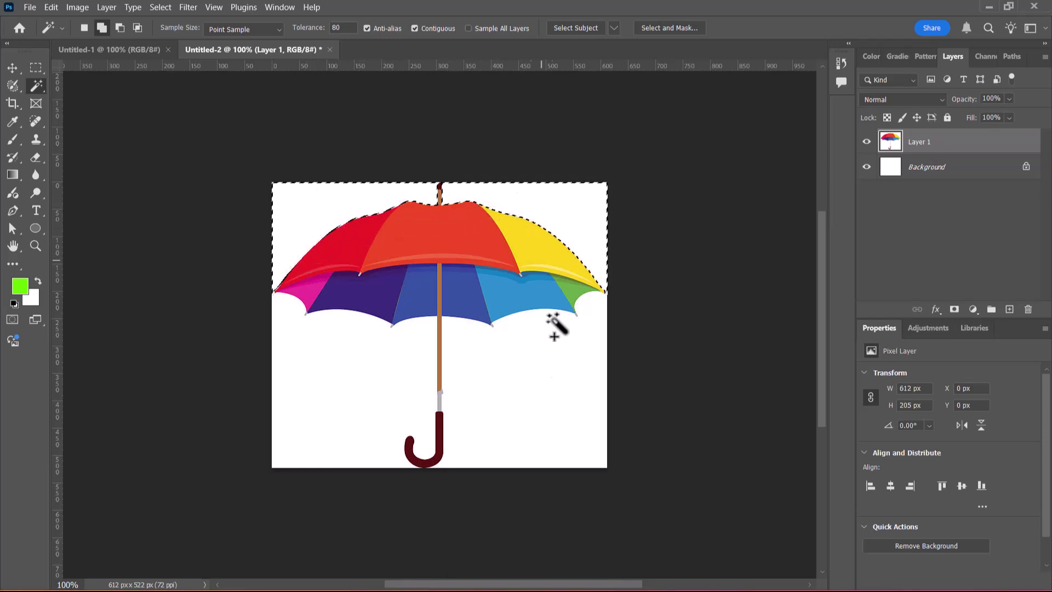
pyautogui.click(532, 376)
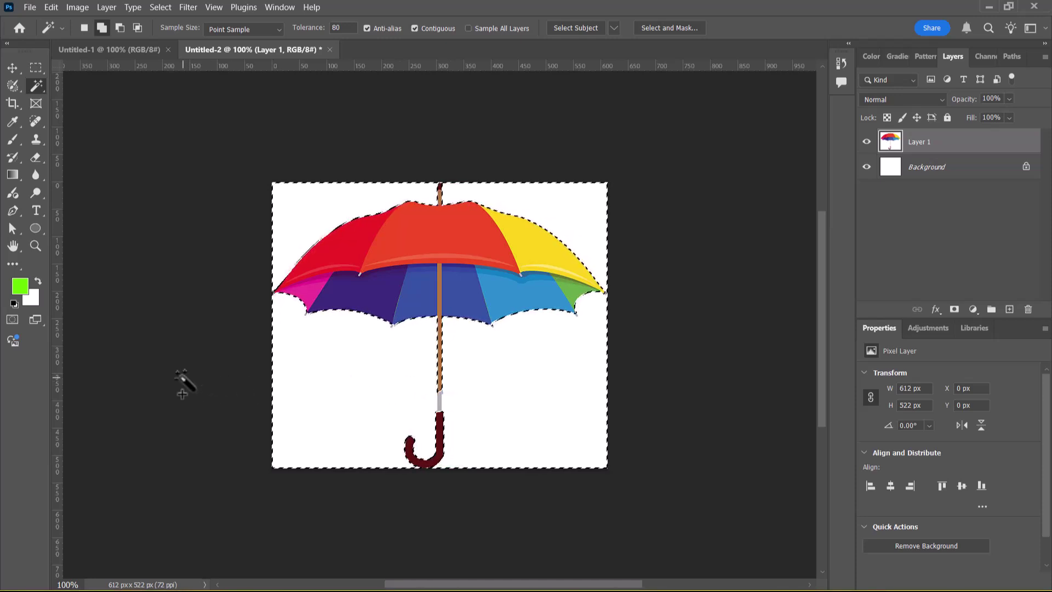
pyautogui.hotkey('ctrl', 'd')
# Step: Select the umbrella's central orange-red section, clear that selection, and reselect the section with the tolerance set to 10
pyautogui.click(408, 232)
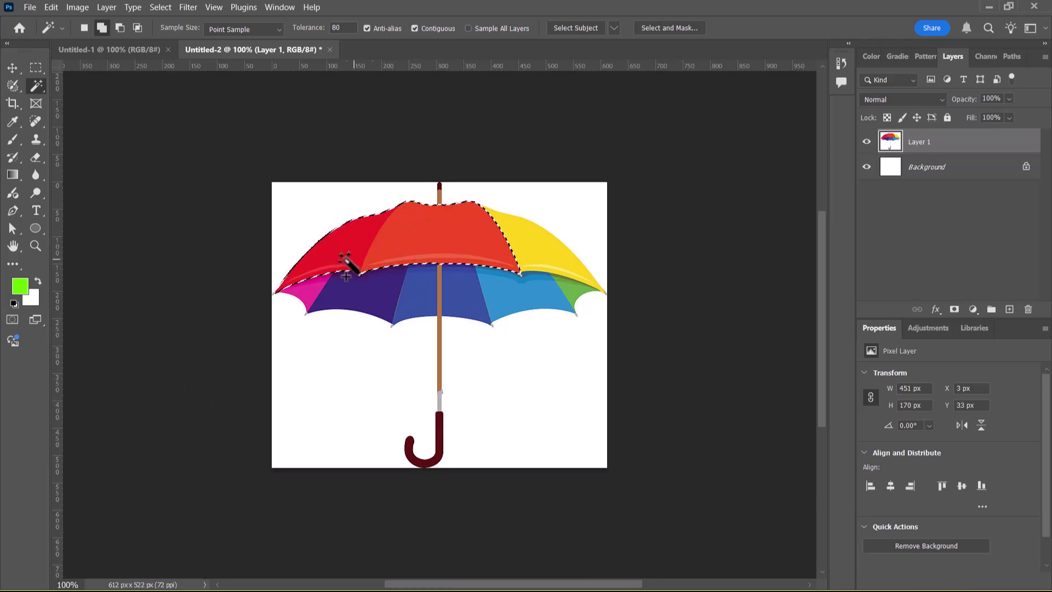
pyautogui.click(337, 28)
pyautogui.write('10')
pyautogui.press('Return')
pyautogui.hotkey('ctrl', 'd')
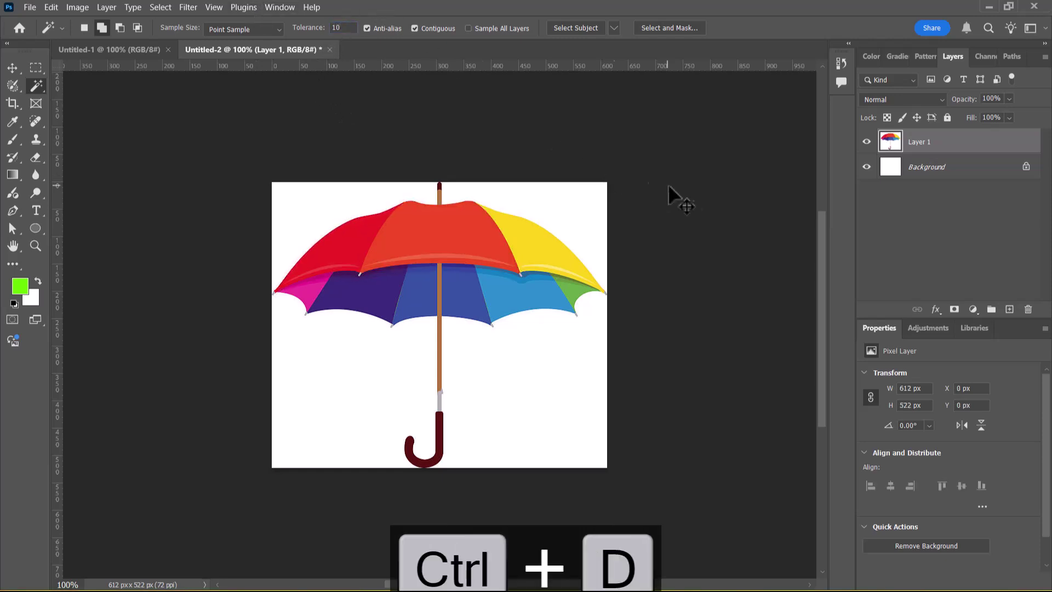
pyautogui.click(428, 230)
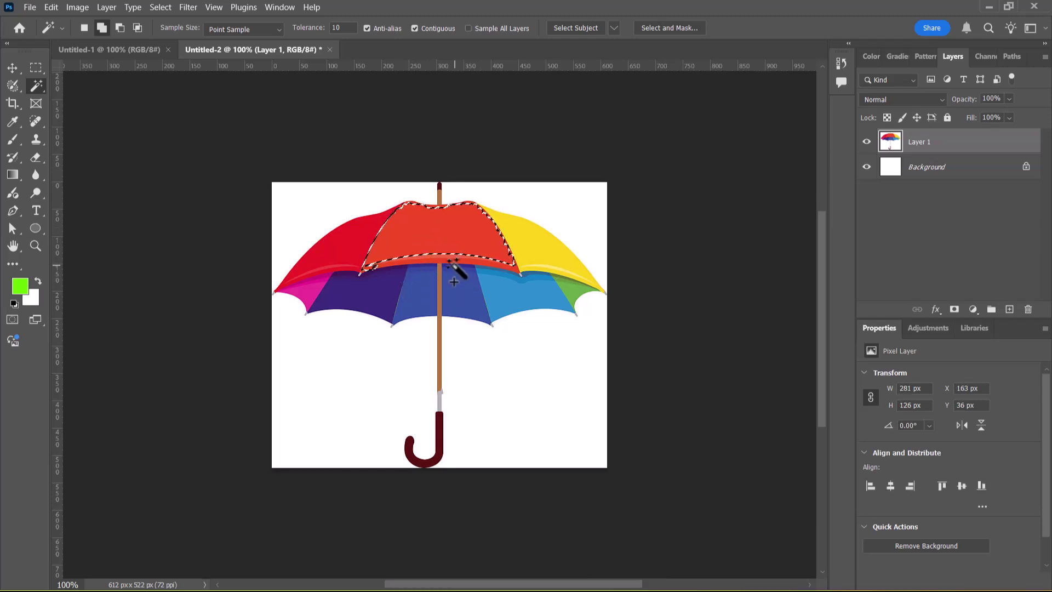
# Step: Set the Magic Wand tolerance to 20 and reselect the umbrella's central orange-red section
pyautogui.click(343, 28)
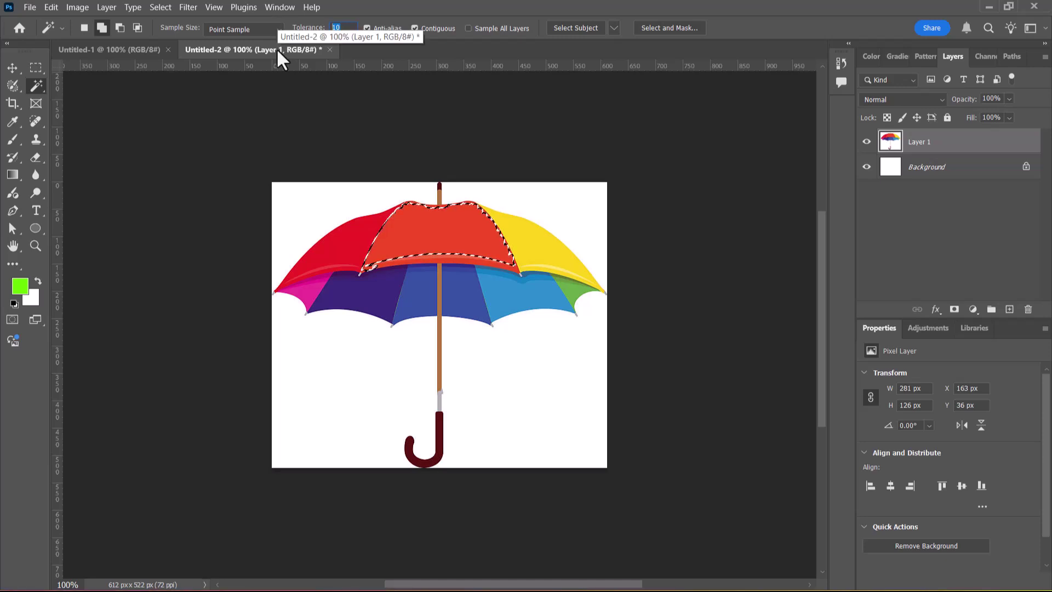
pyautogui.write('20')
pyautogui.press('Return')
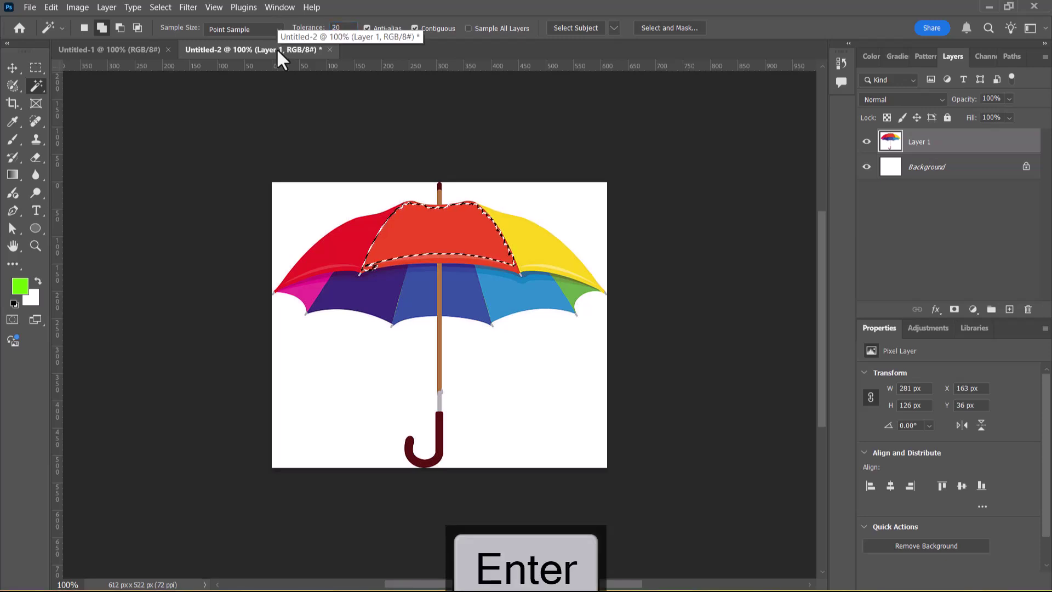
pyautogui.click(443, 236)
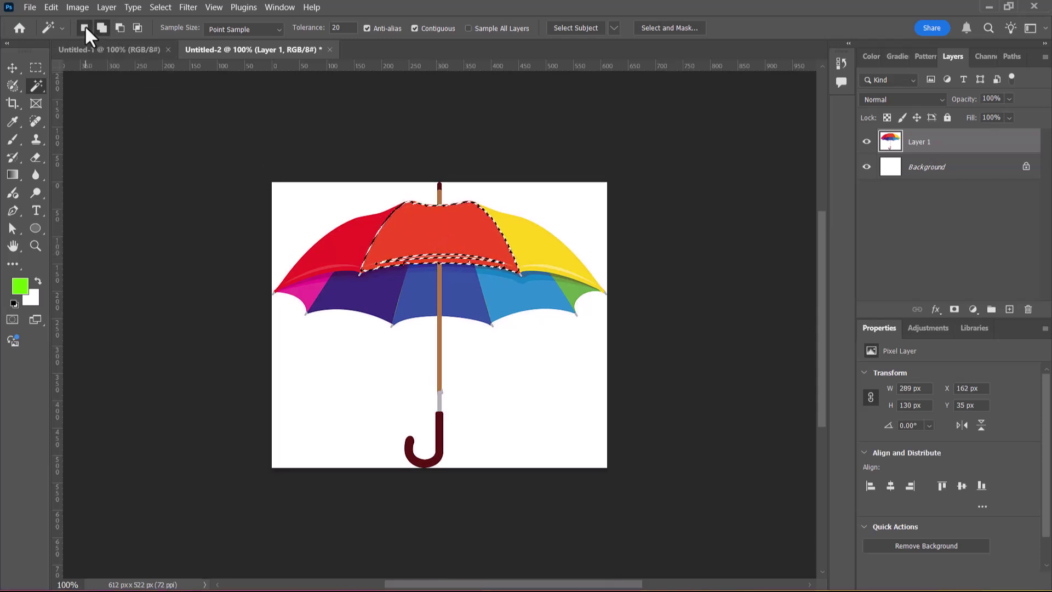
# Step: Try adding the lighter strip of the orange-red section, undo it, and select only the umbrella's red section beside it instead
pyautogui.click(431, 256)
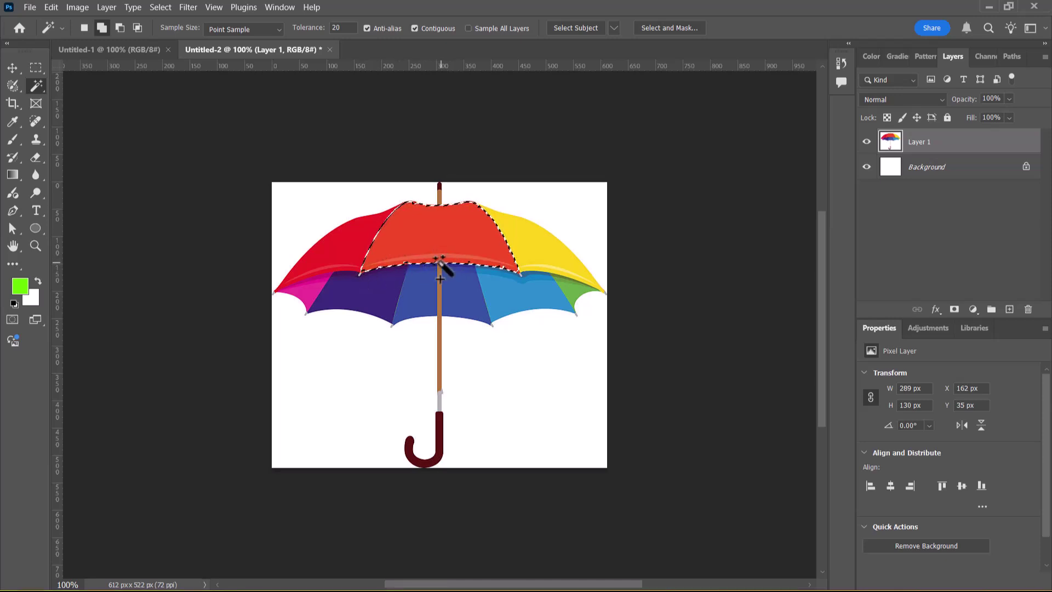
pyautogui.hotkey('ctrl', 'z')
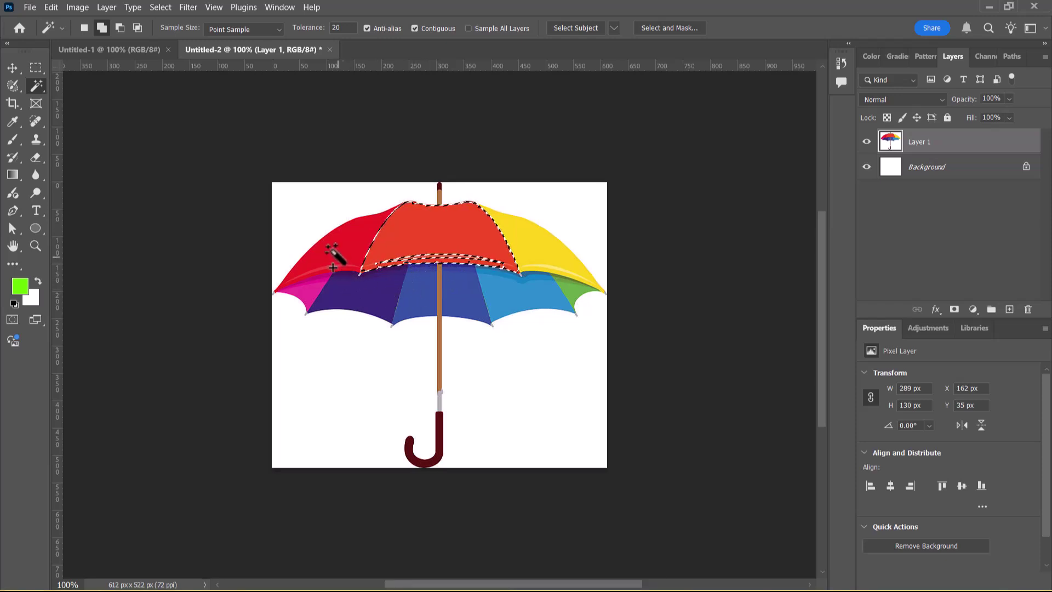
pyautogui.hotkey('ctrl', 'd')
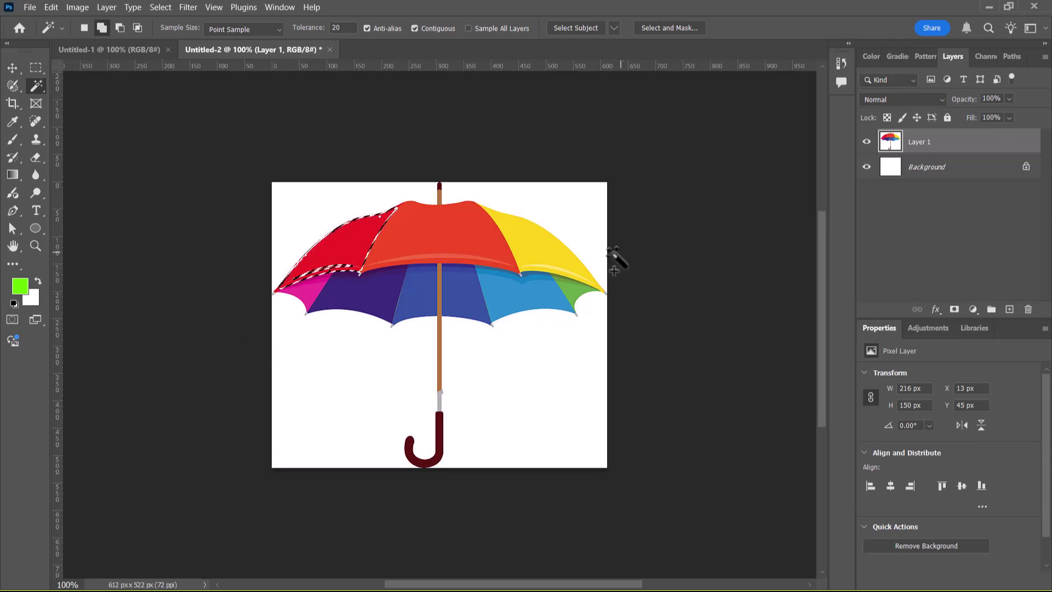
# Step: Switch to Chrome and copy the first temple image, with the pink sky, from the "ram mandir" image results
pyautogui.hotkey('alt', 'Tab')
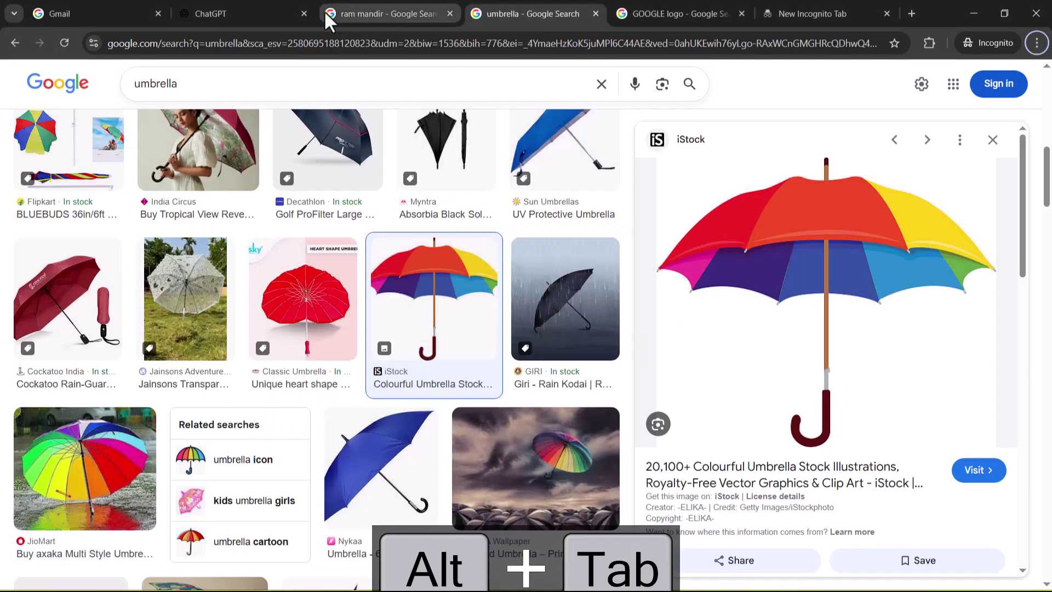
pyautogui.click(375, 16)
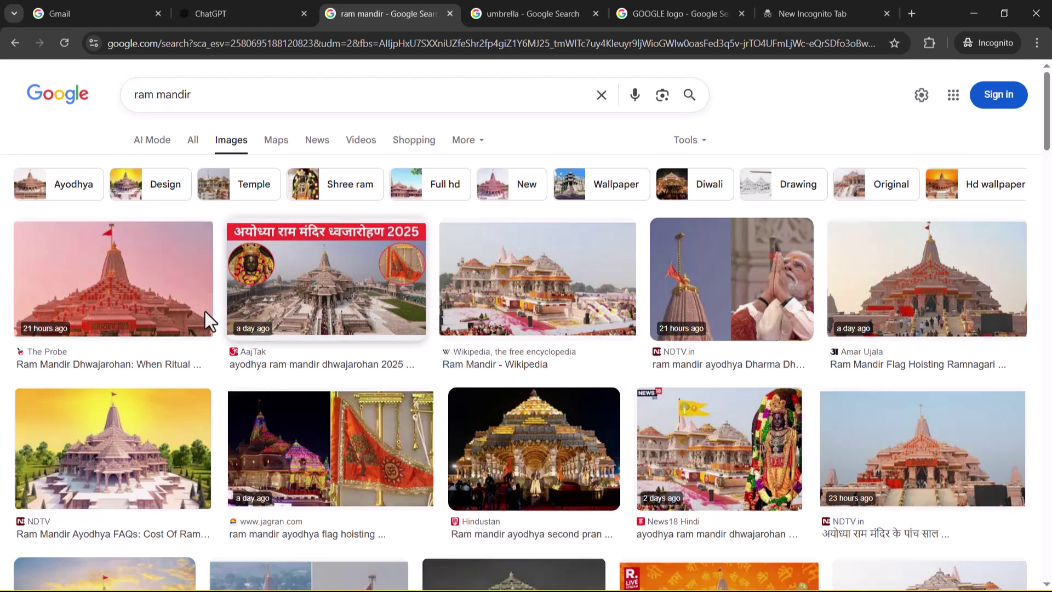
pyautogui.click(126, 266)
pyautogui.rightClick(887, 298)
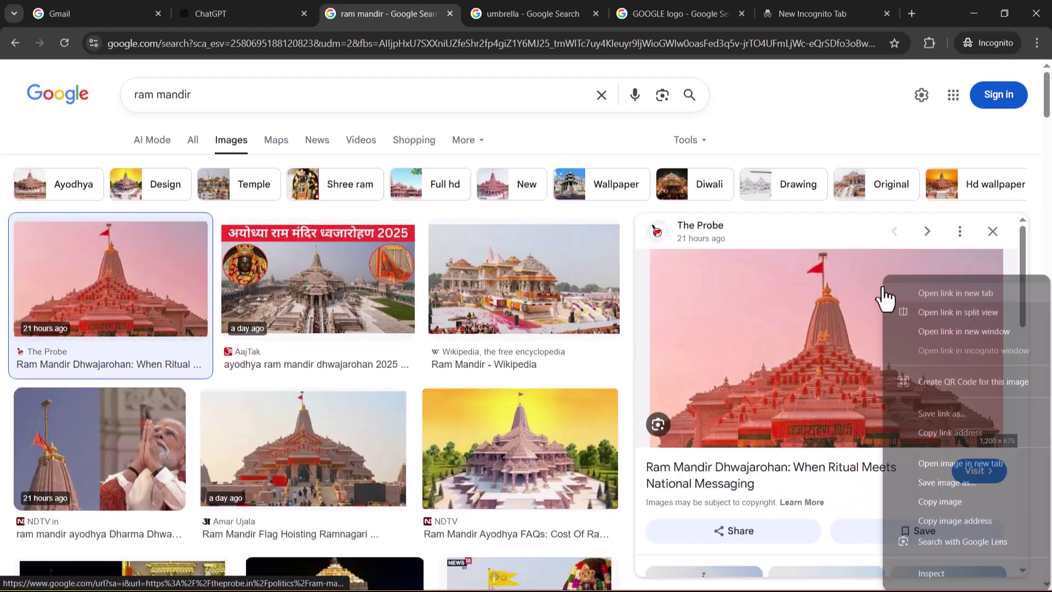
pyautogui.click(963, 501)
# Step: Return to Photoshop, create a new 1200 x 675 px document from the clipboard preset, and paste the temple image
pyautogui.hotkey('alt', 'Tab')
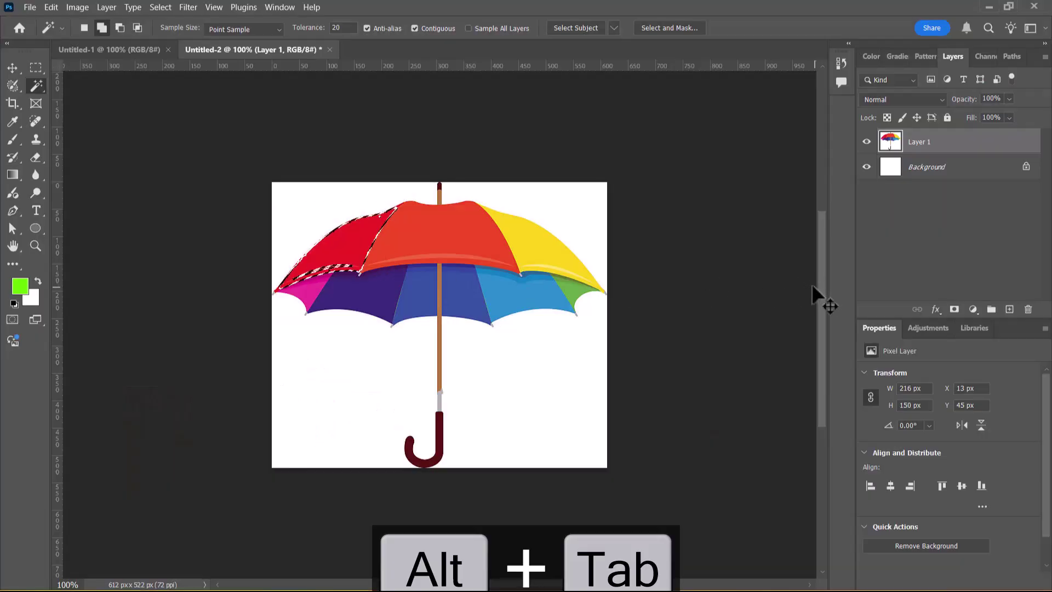
pyautogui.hotkey('ctrl', 'n')
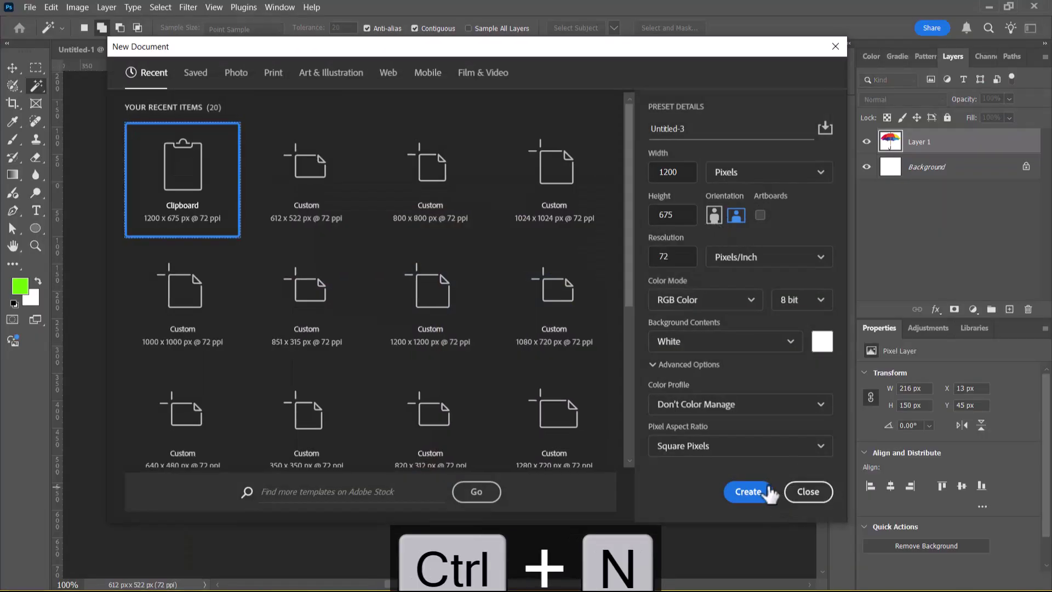
pyautogui.click(748, 491)
pyautogui.hotkey('ctrl', 'v')
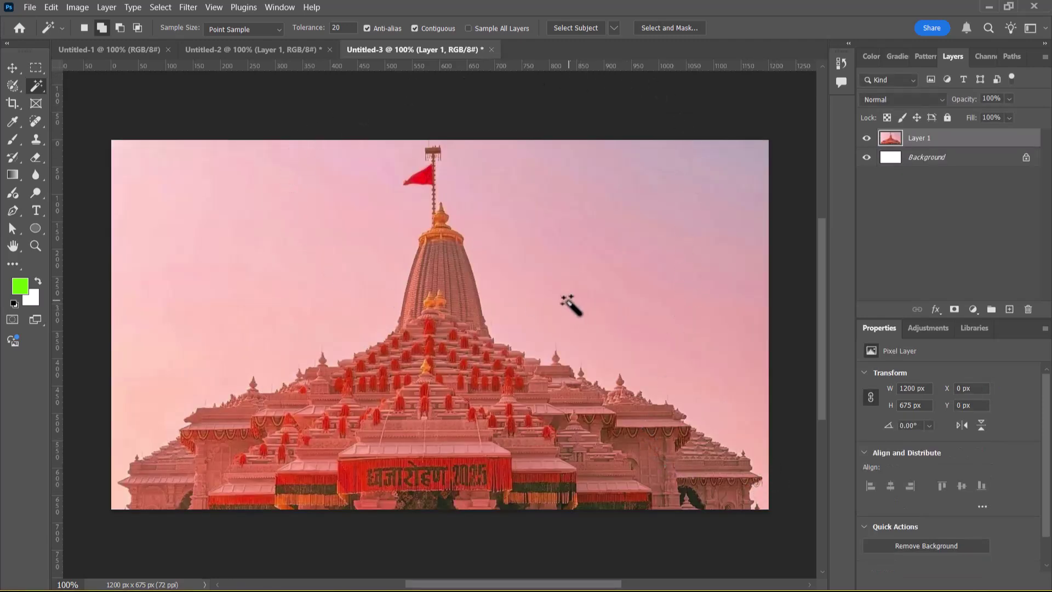
# Step: Select the sky around the temple with the Magic Wand, raising the tolerance from 20 to 50 to cover the rest
pyautogui.click(687, 221)
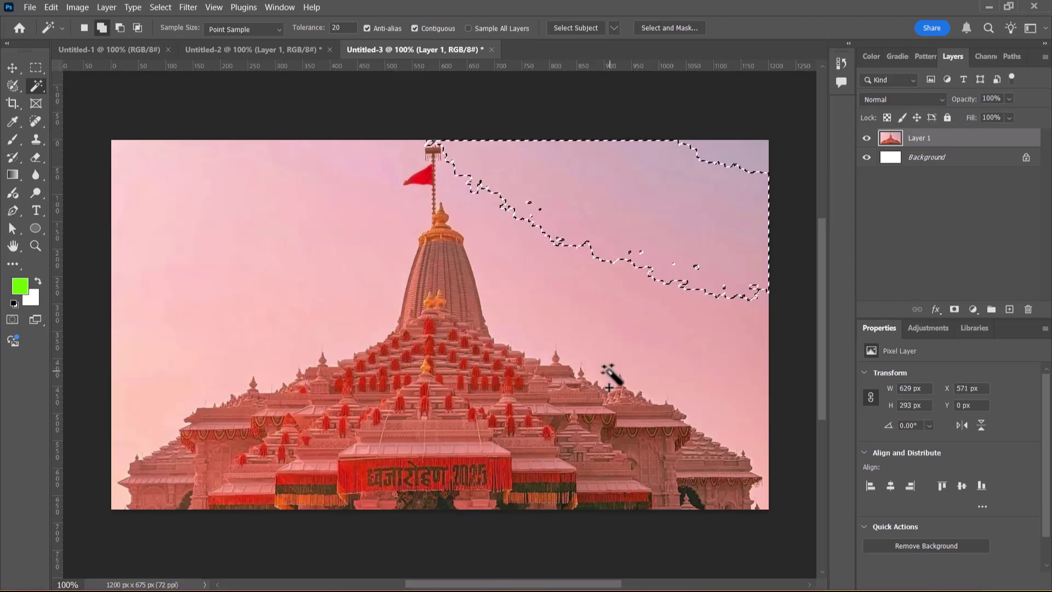
pyautogui.click(348, 28)
pyautogui.write('50')
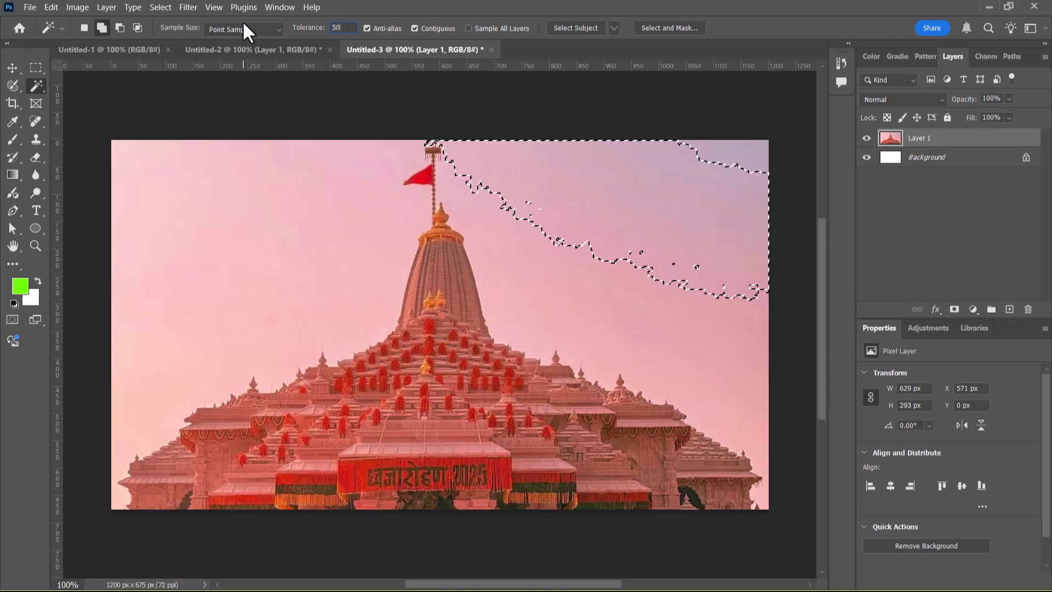
pyautogui.press('Return')
pyautogui.click(519, 234)
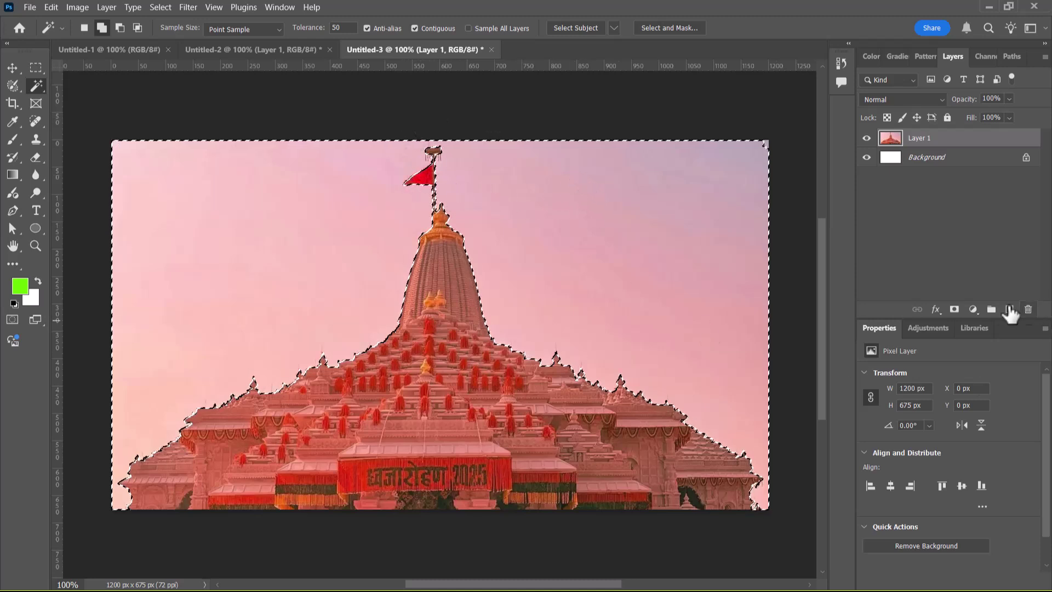
# Step: Mask Layer 1 with the inverse of the sky selection so only the temple shows, and hide the Background layer
pyautogui.click(953, 310)
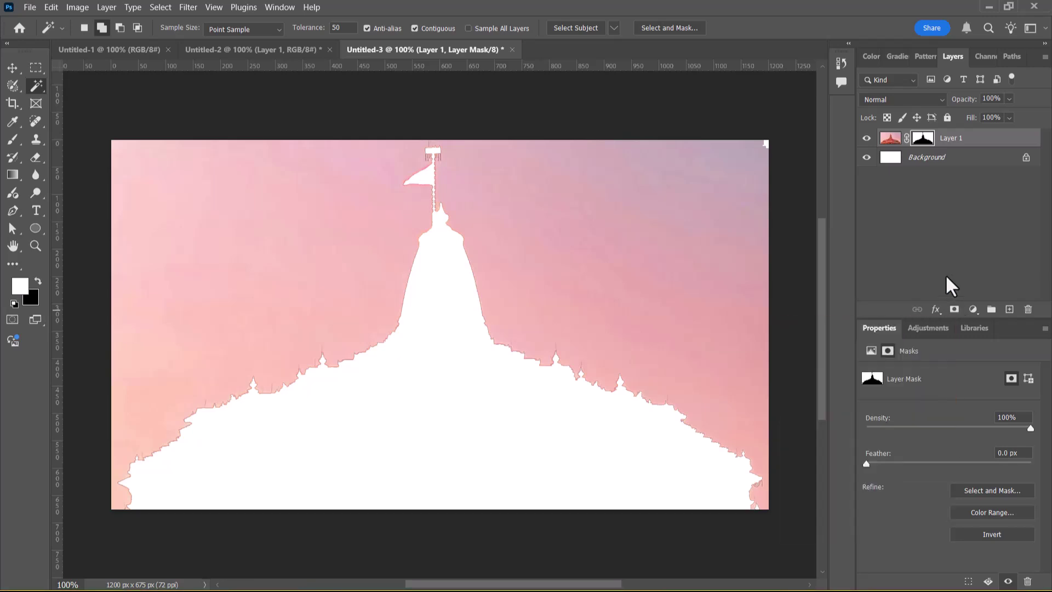
pyautogui.hotkey('ctrl', 'z')
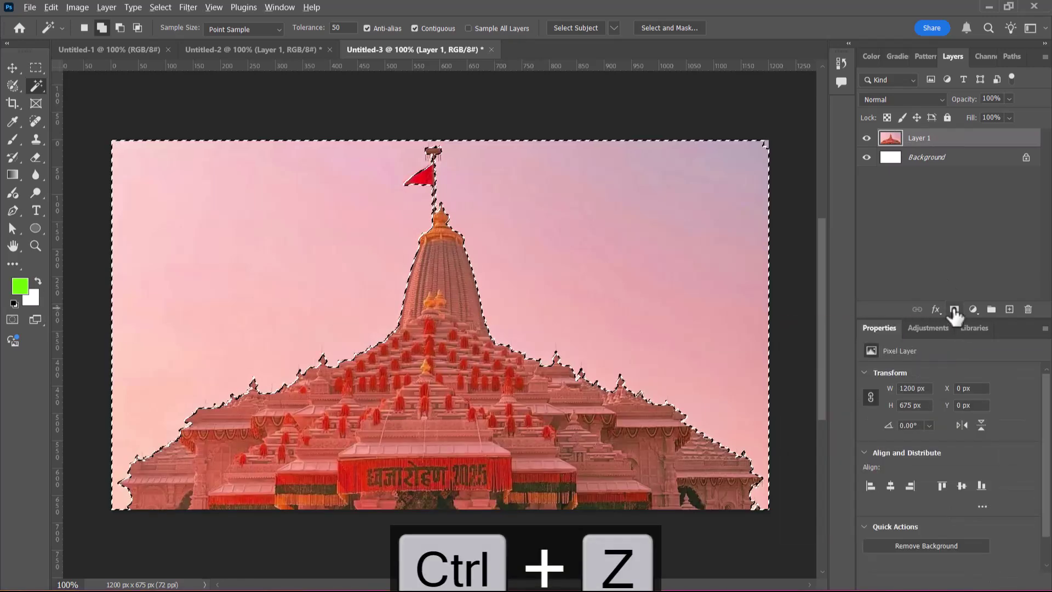
pyautogui.click(955, 310)
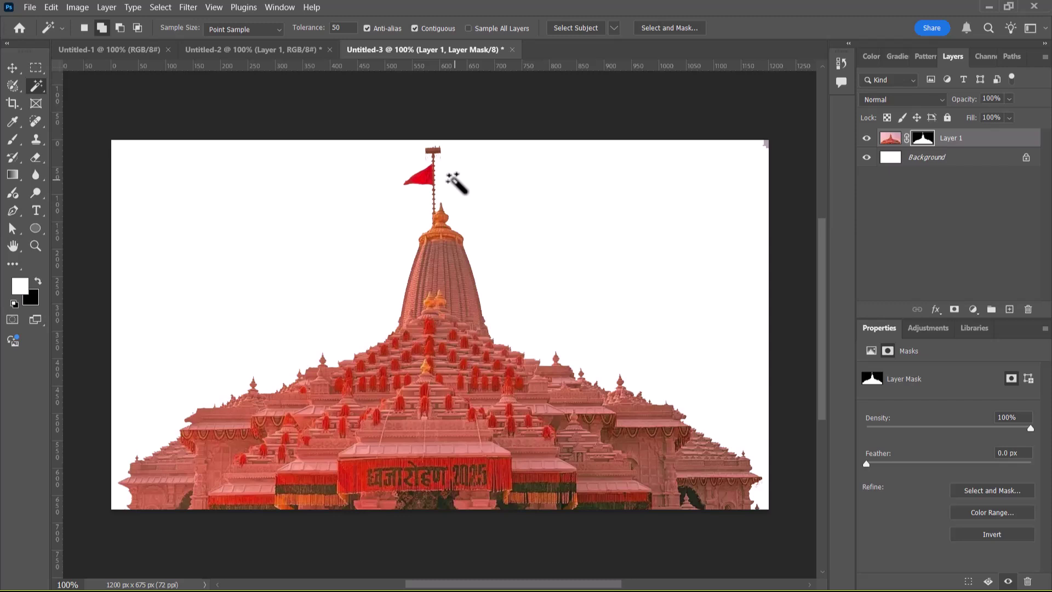
pyautogui.click(865, 159)
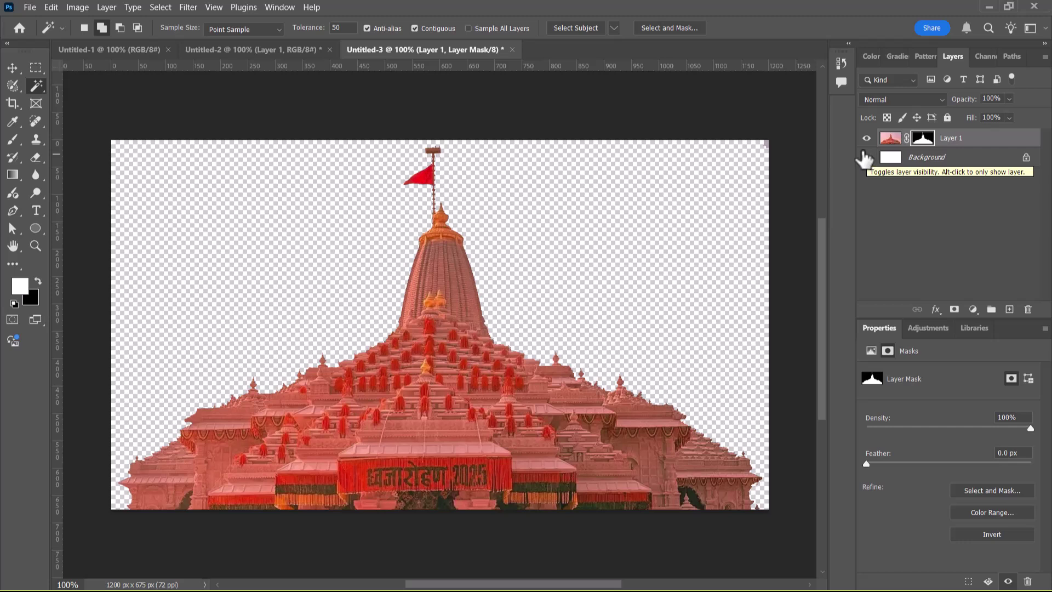
# Step: Switch to the ChatGPT answer in Chrome and review the magic wand tool's colour-based selection, tolerance and common uses
pyautogui.hotkey('alt', 'Tab')
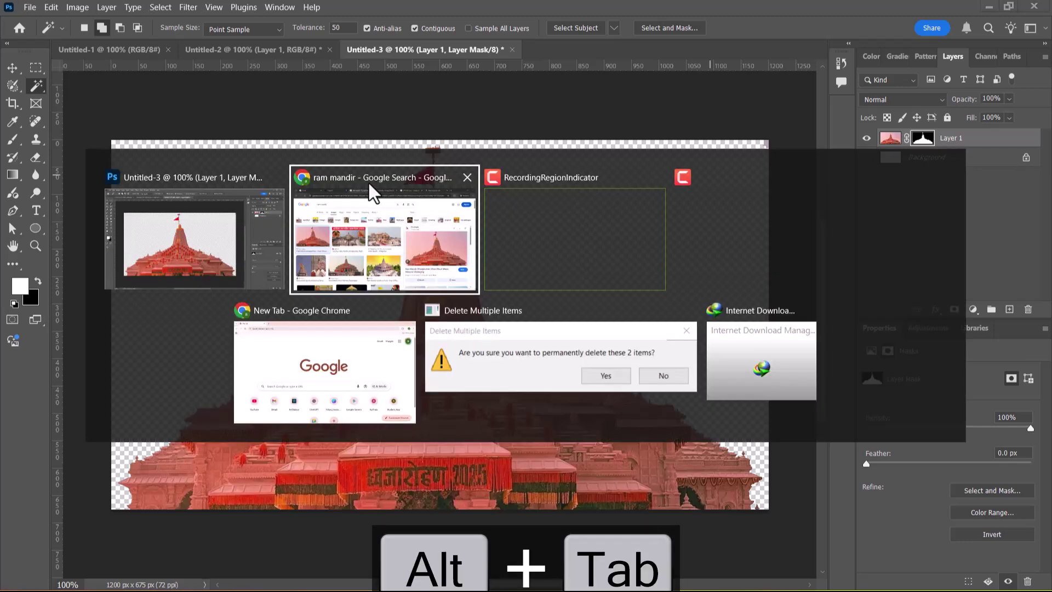
pyautogui.click(439, 242)
pyautogui.click(208, 15)
pyautogui.click(449, 347)
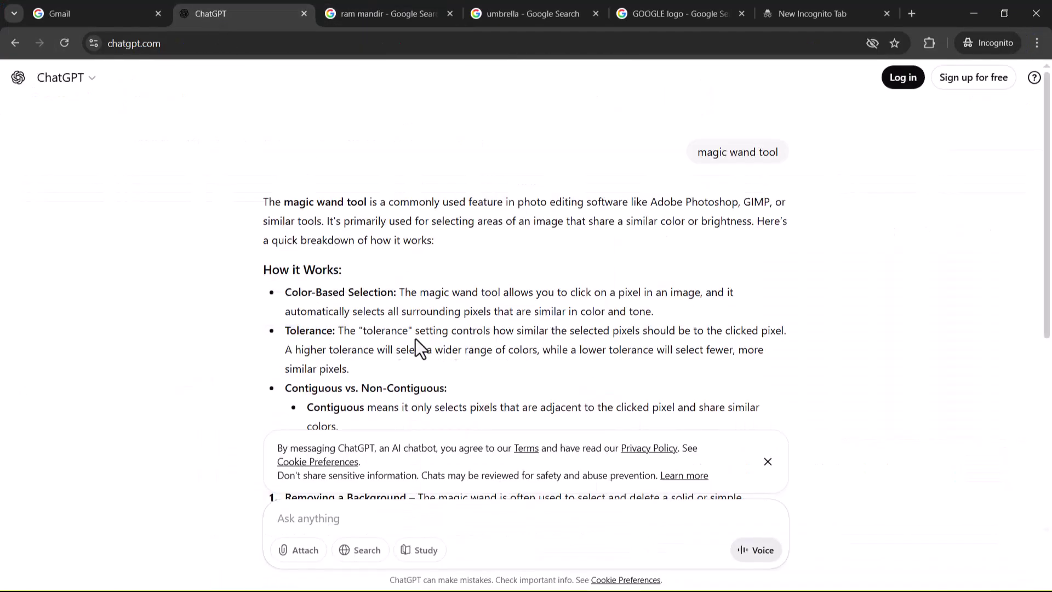
pyautogui.moveTo(285, 292); pyautogui.dragTo(637, 310)
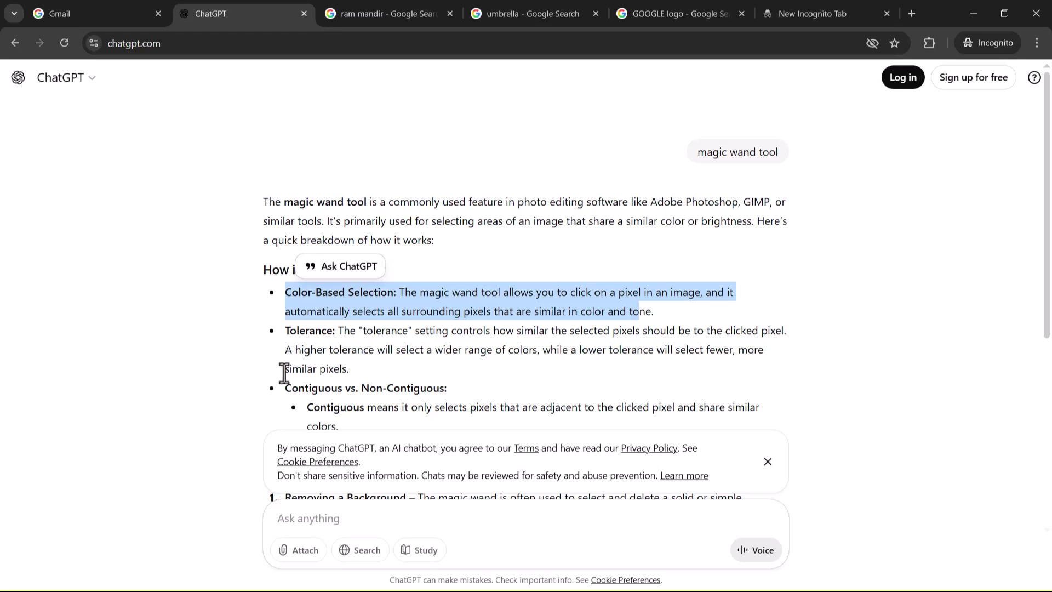
pyautogui.moveTo(284, 350); pyautogui.dragTo(365, 370)
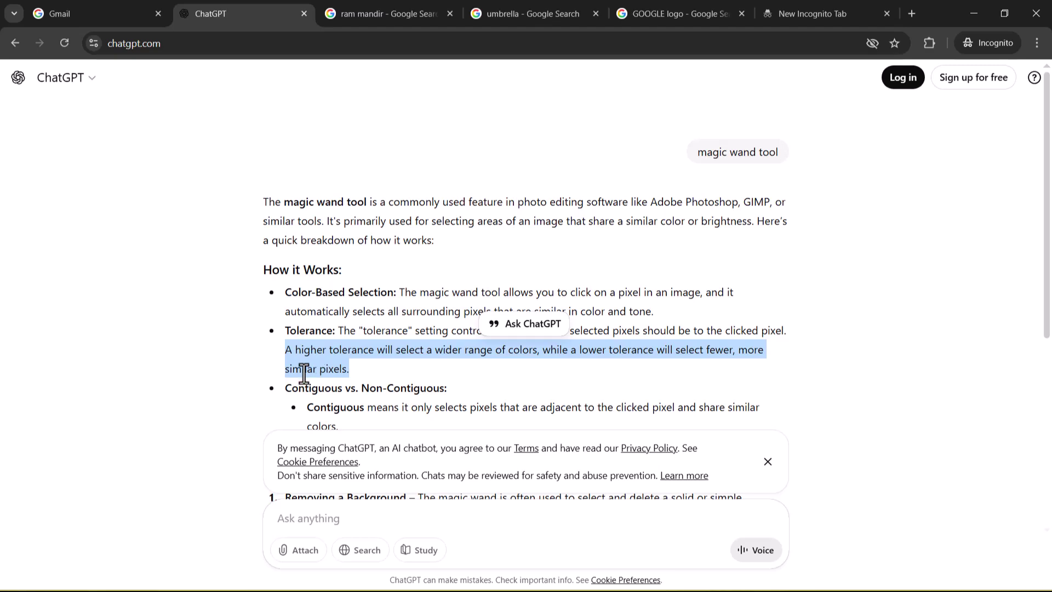
pyautogui.scroll(-4, 320, 356)
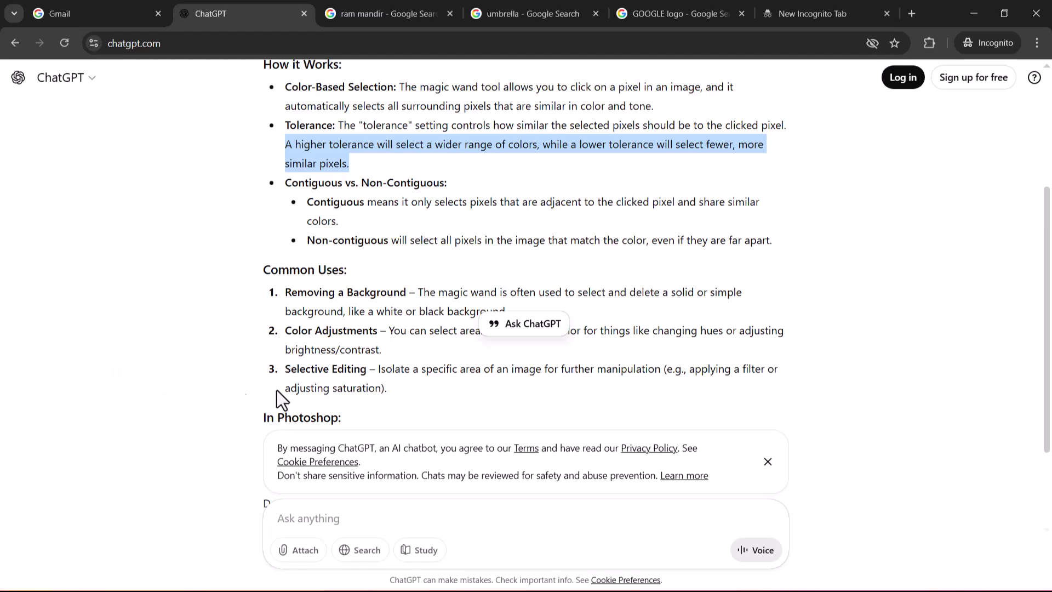
pyautogui.moveTo(285, 292); pyautogui.dragTo(420, 298)
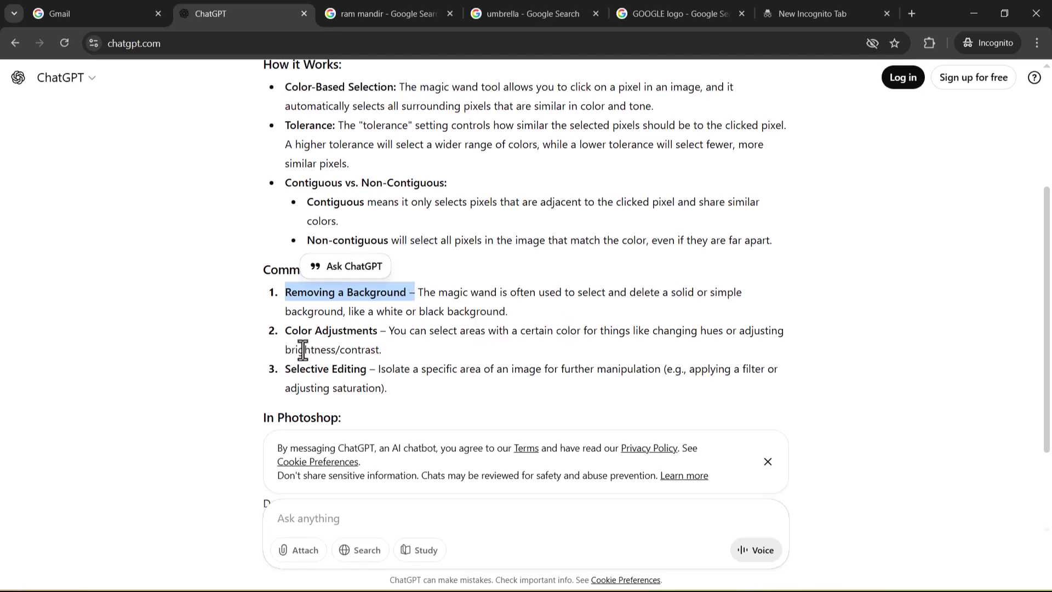
pyautogui.moveTo(281, 333); pyautogui.dragTo(387, 333)
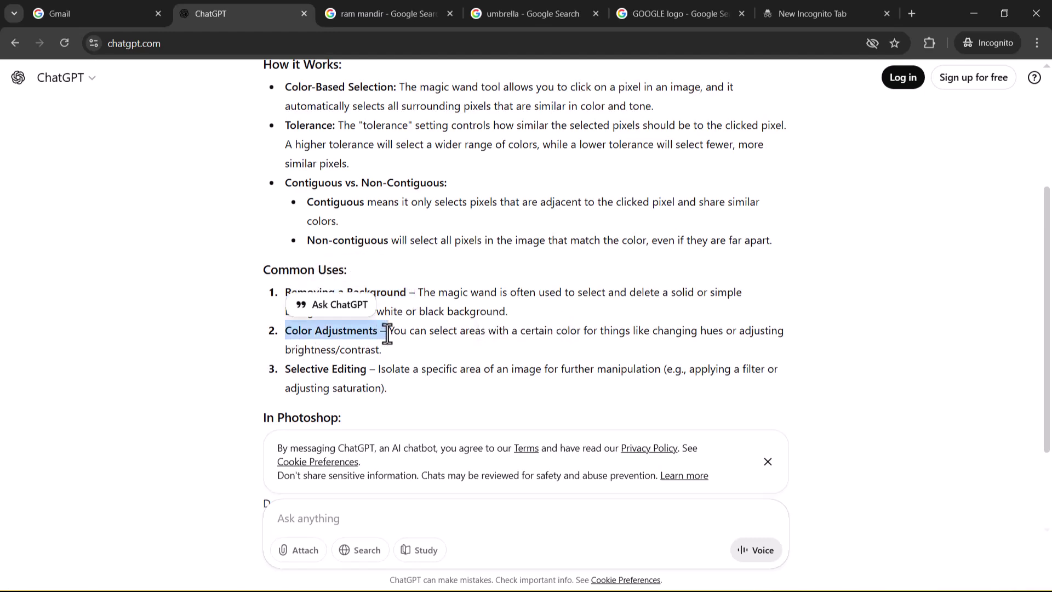
# Step: Return to Photoshop, target the image of Layer 1 instead of its mask, and duplicate the masked layer
pyautogui.hotkey('alt', 'Tab')
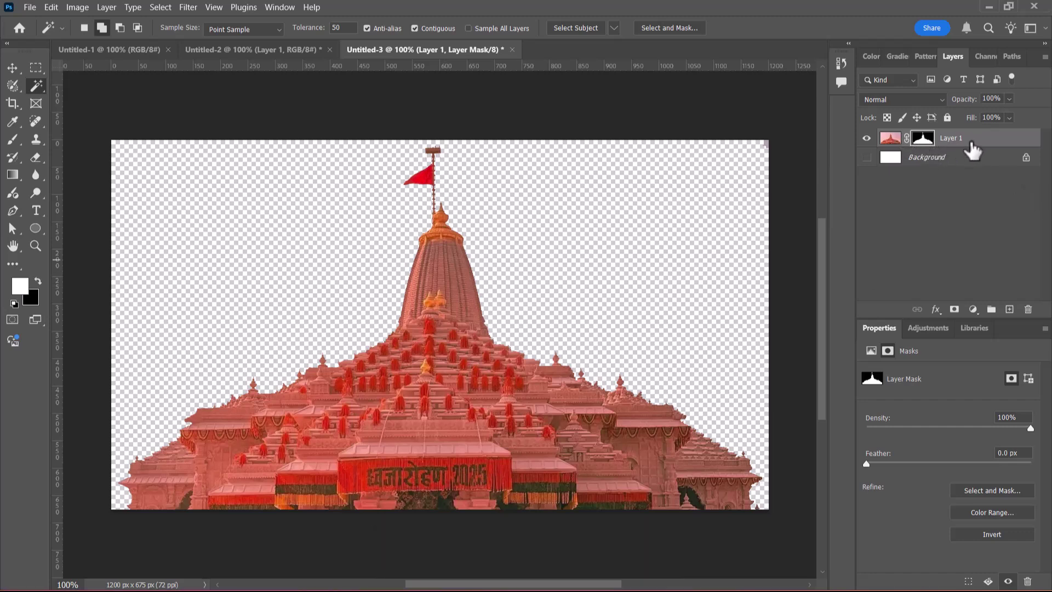
pyautogui.hotkey('ctrl', '2')
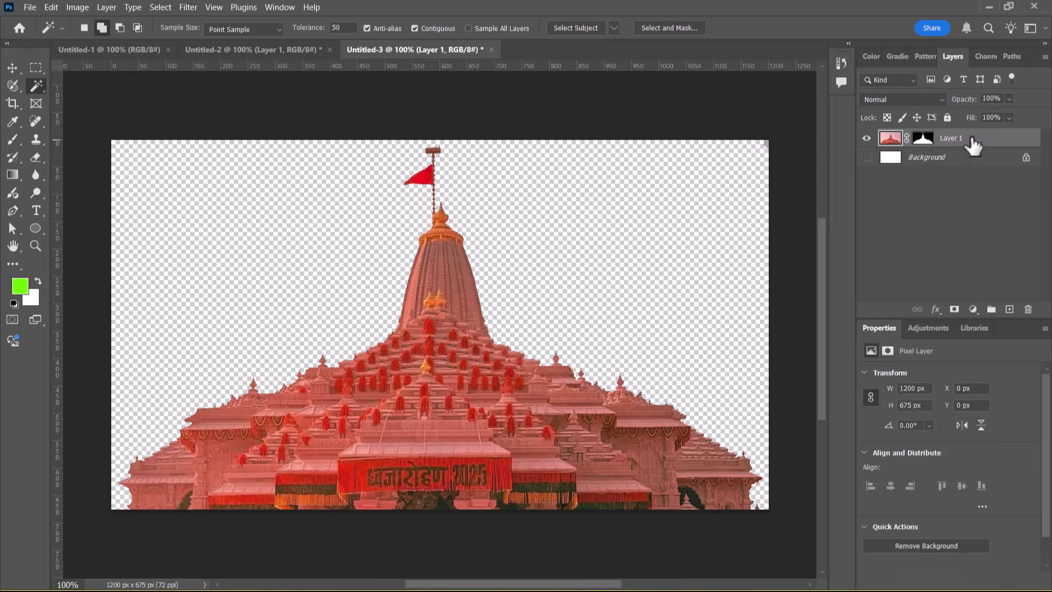
pyautogui.hotkey('ctrl', 'j')
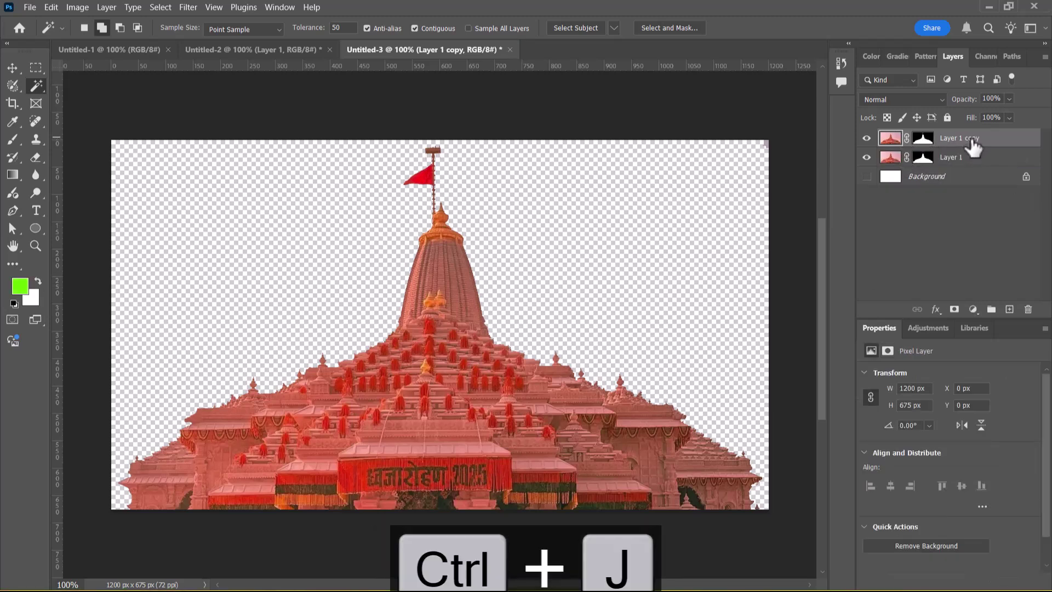
pyautogui.rightClick(926, 141)
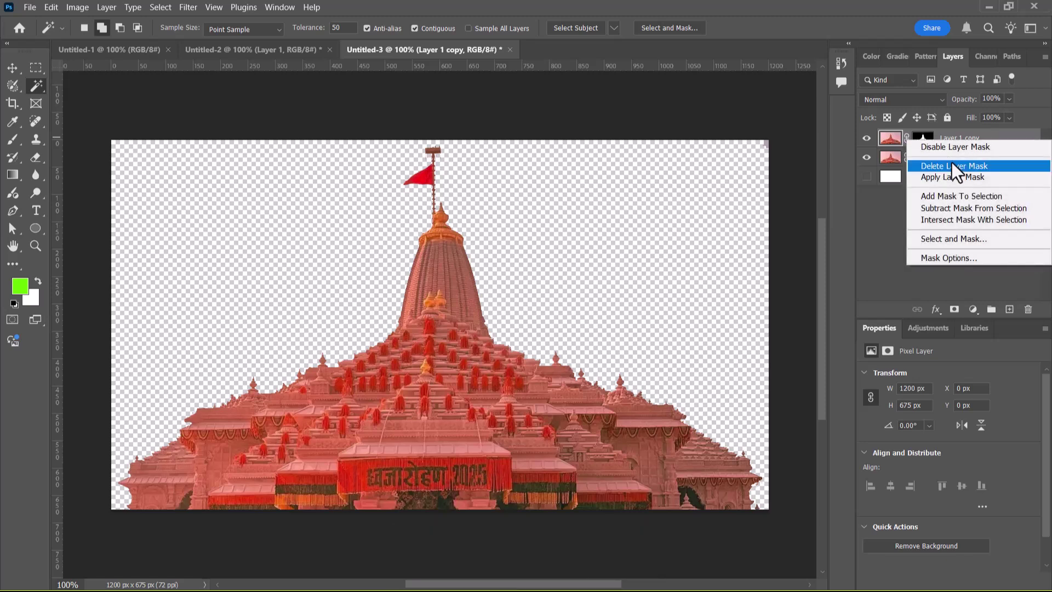
pyautogui.click(951, 163)
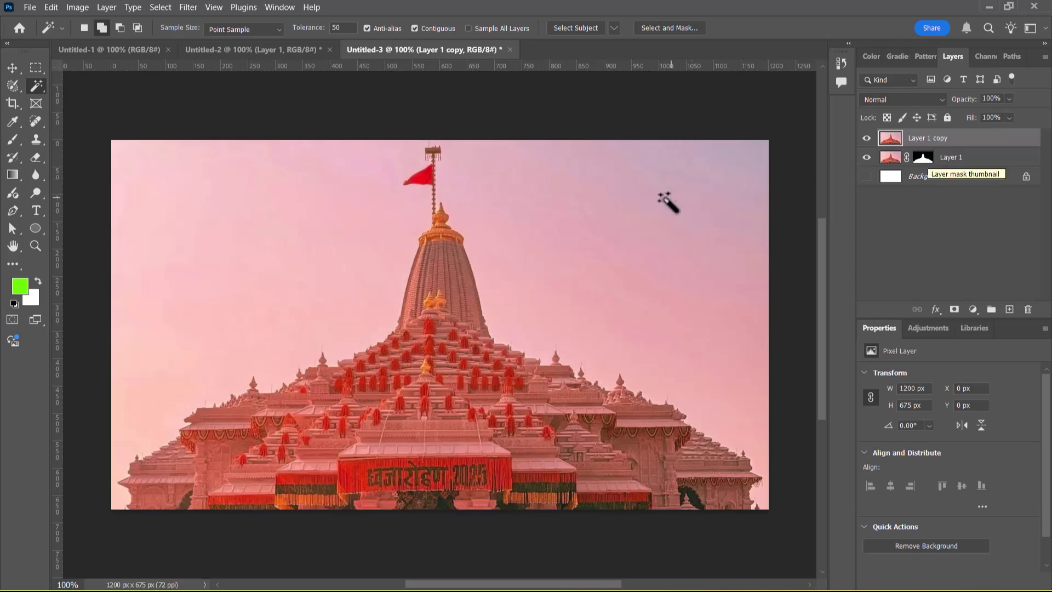
pyautogui.hotkey('ctrl', 'z')
# Step: Load the mask of Layer 1 copy as a selection around the temple and delete that layer mask
pyautogui.keyDown('ctrl'); pyautogui.click(924, 140); pyautogui.keyUp('ctrl')
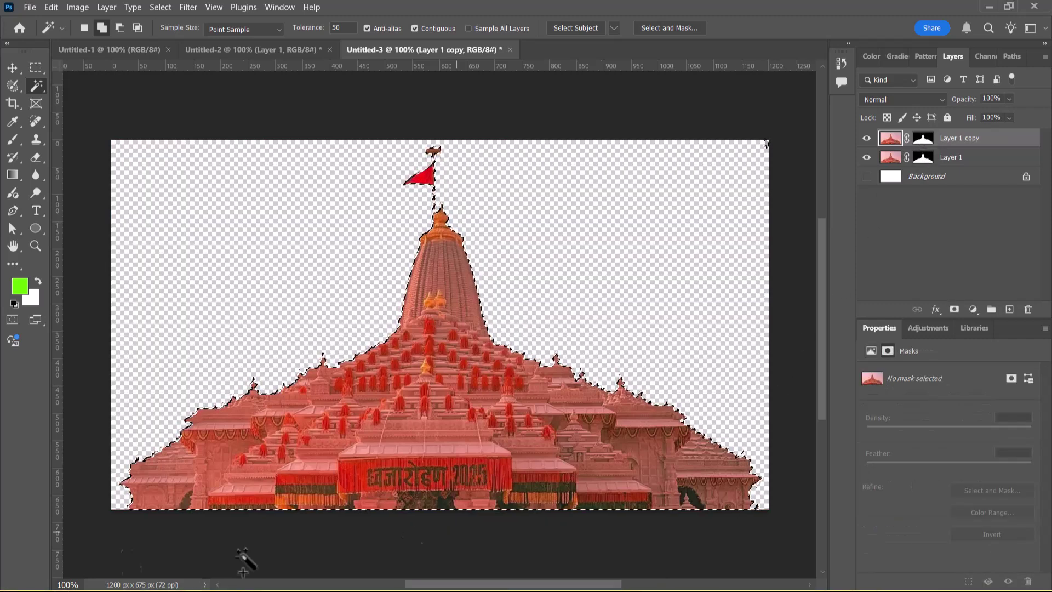
pyautogui.rightClick(926, 141)
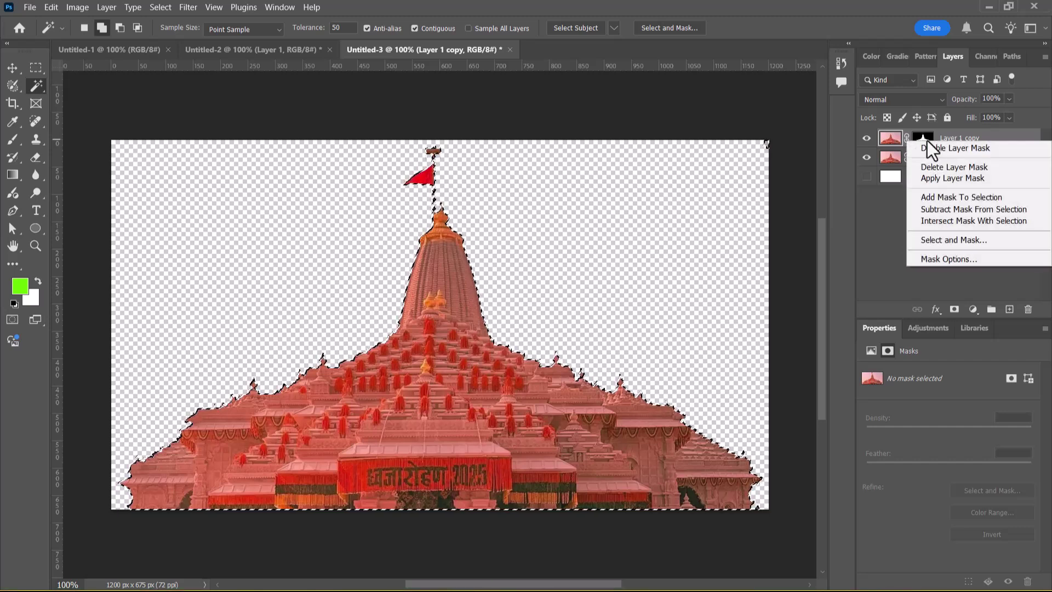
pyautogui.click(974, 167)
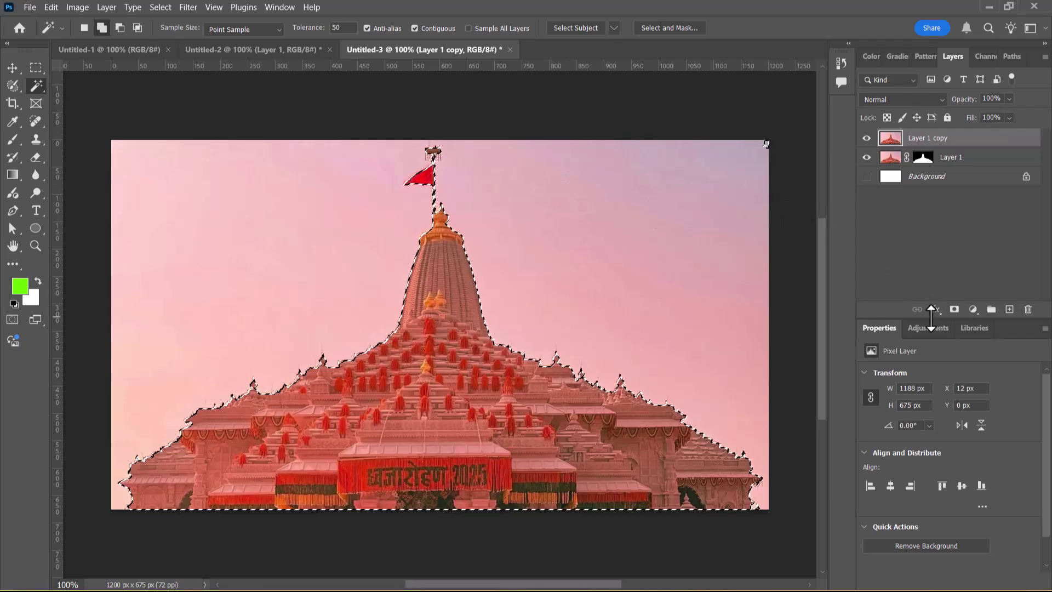
# Step: Add a Hue/Saturation adjustment limited to the temple selection, set hue to -12 and saturation to -6, and compare the image without and with it
pyautogui.hotkey('alt', 'Tab')
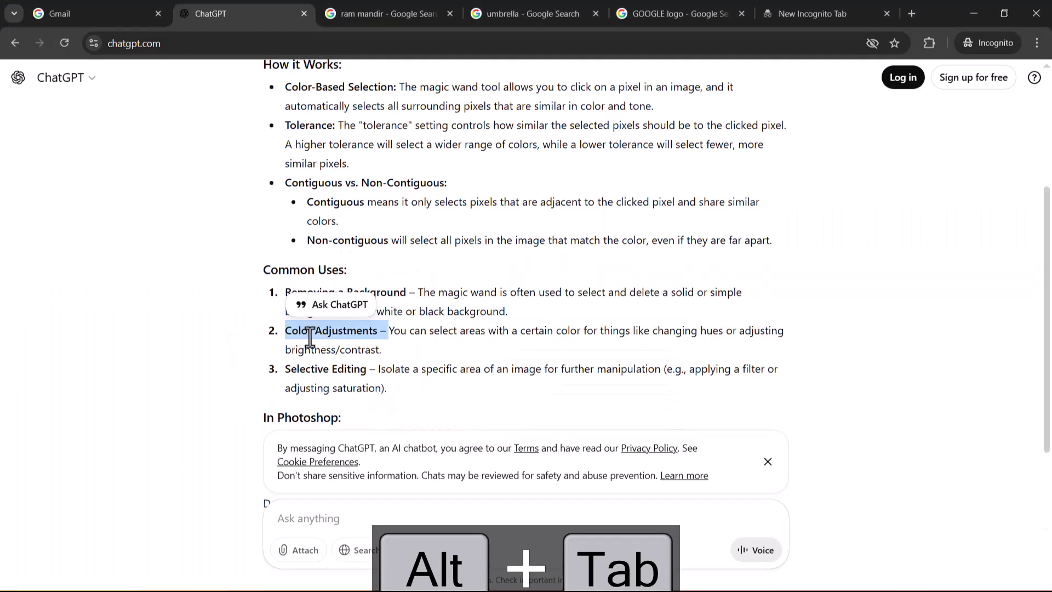
pyautogui.hotkey('alt', 'Tab')
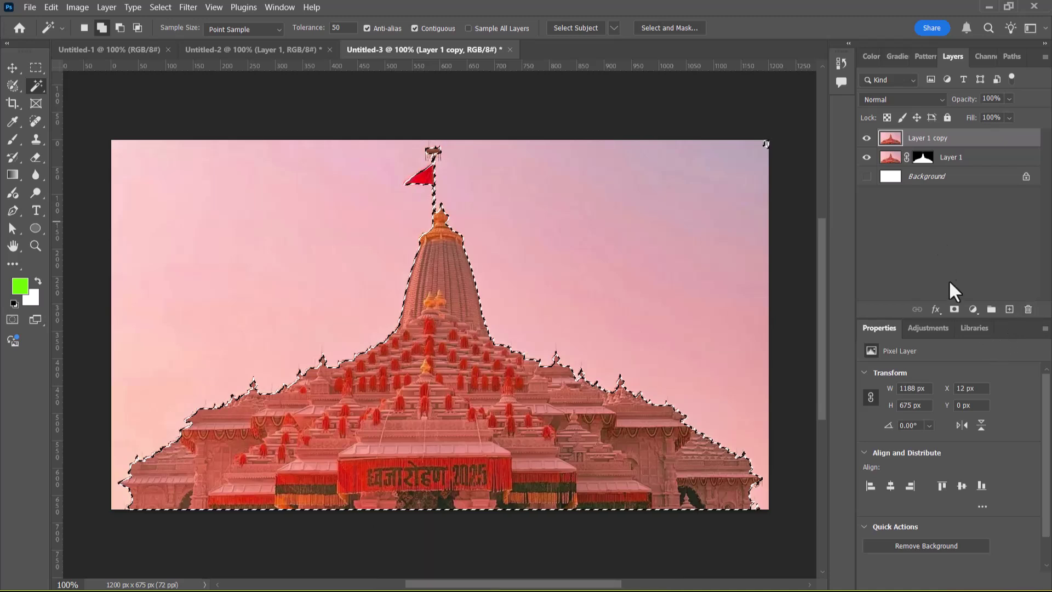
pyautogui.click(973, 309)
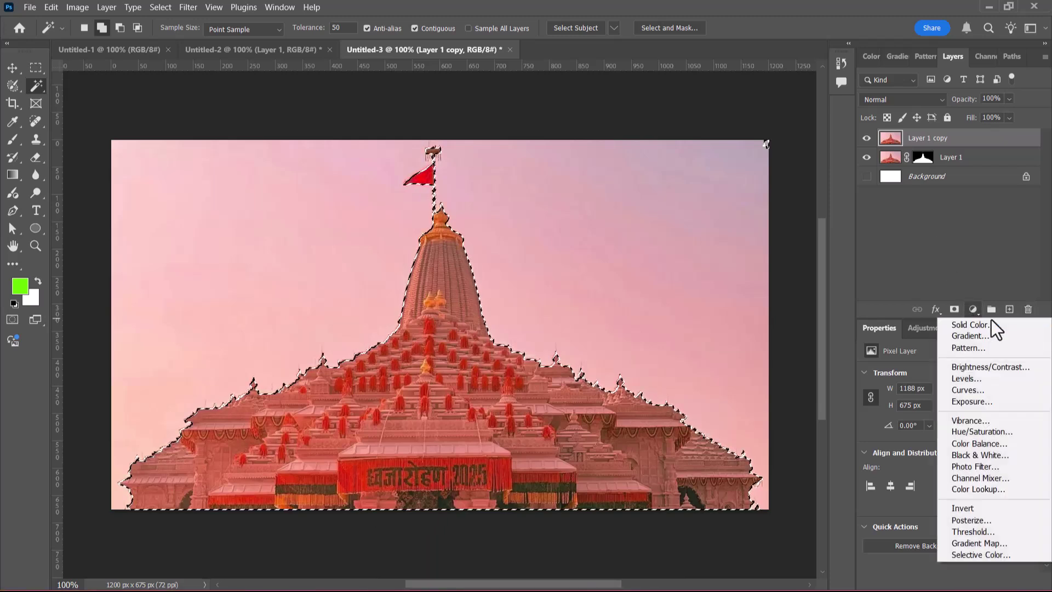
pyautogui.click(1008, 436)
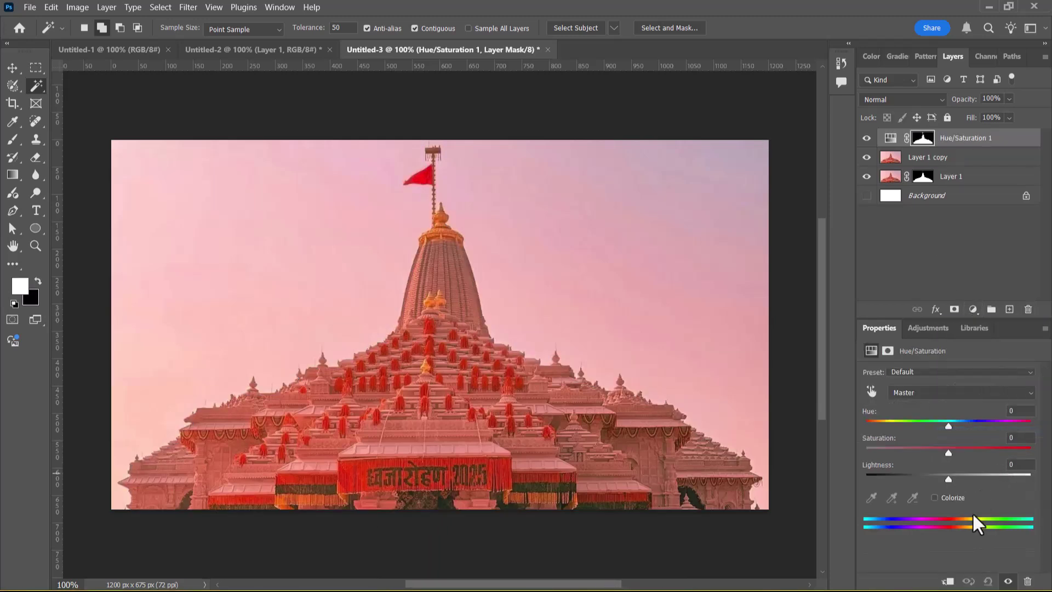
pyautogui.moveTo(949, 428); pyautogui.dragTo(941, 455)
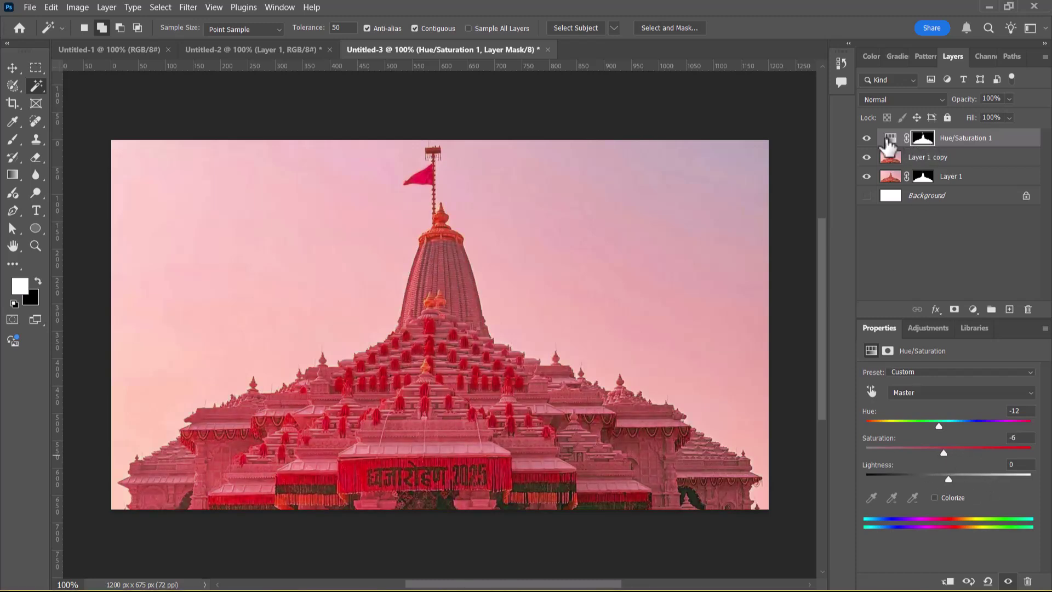
pyautogui.click(866, 138)
pyautogui.click(867, 140)
# Step: Hide the Hue/Saturation adjustment layer and Layer 1 copy, leaving only the masked temple on Layer 1 shown
pyautogui.hotkey('alt', 'Tab')
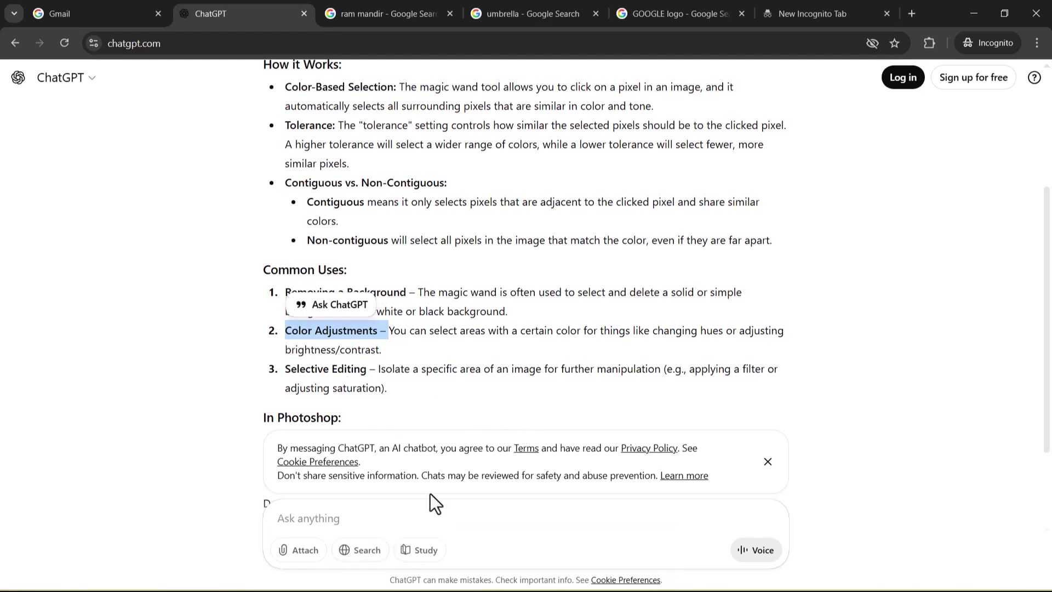
pyautogui.hotkey('alt', 'Tab')
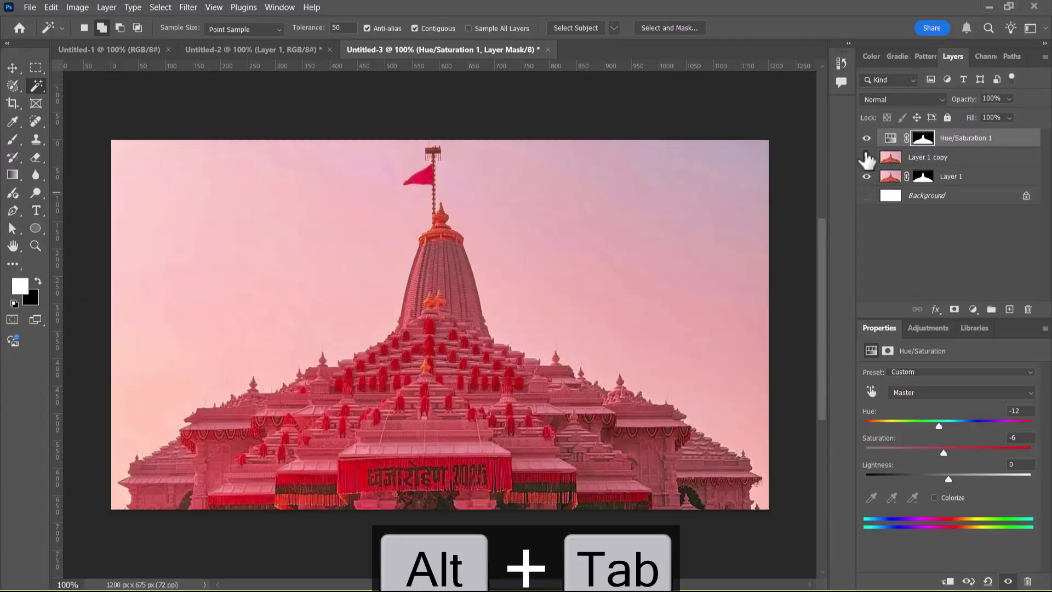
pyautogui.moveTo(866, 159); pyautogui.dragTo(866, 138)
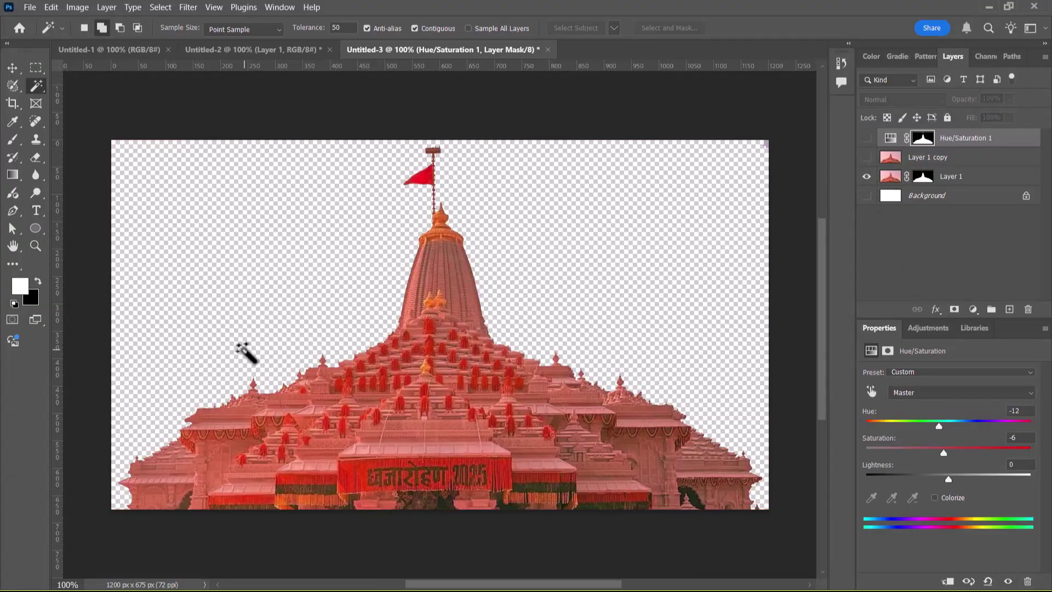
pyautogui.rightClick(37, 86)
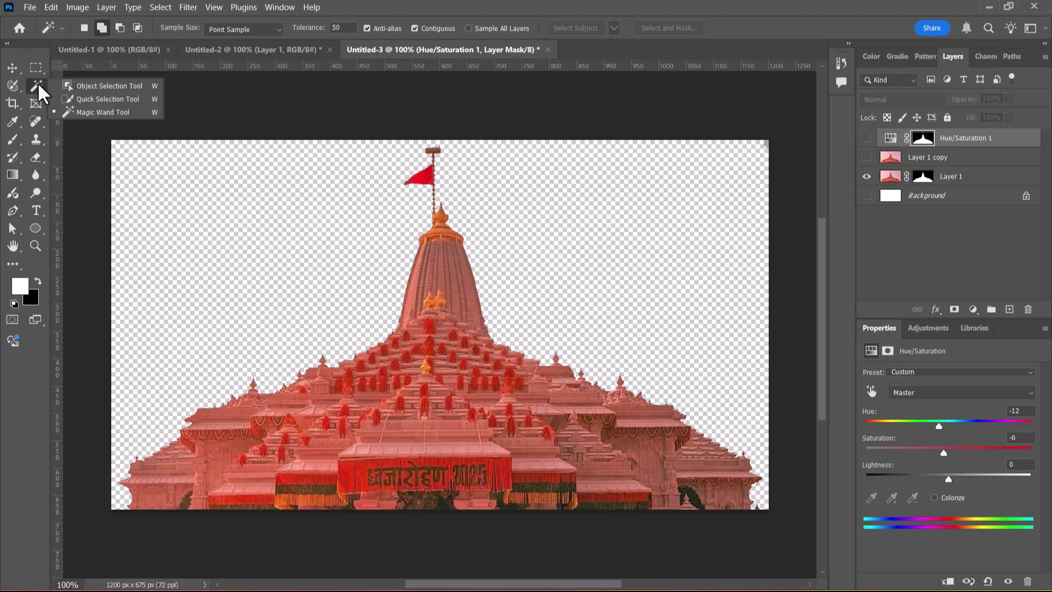
pyautogui.click(135, 110)
pyautogui.hotkey('alt', 'z')
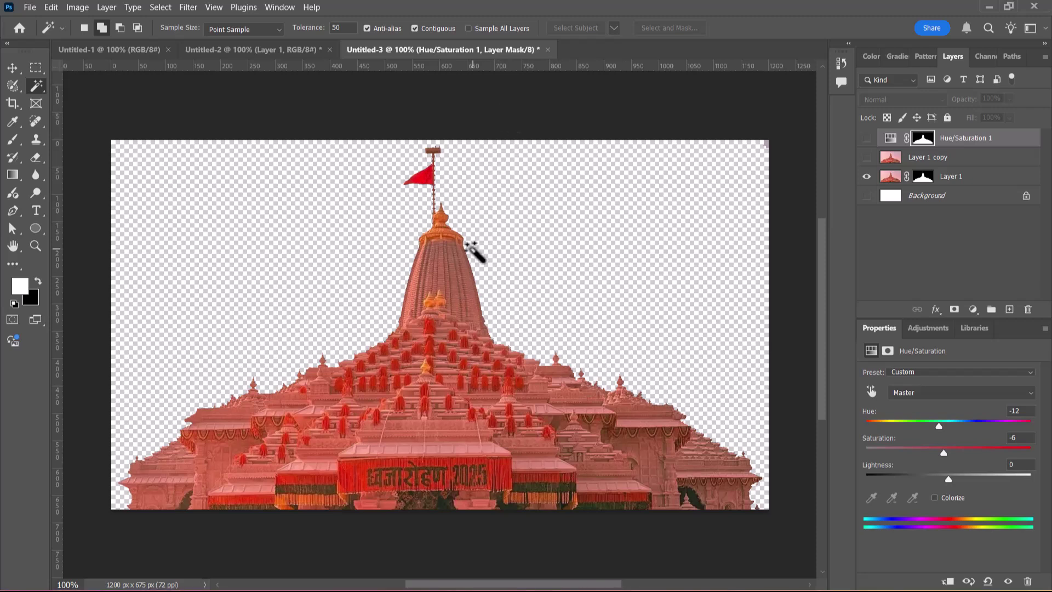
pyautogui.hotkey('alt', 'Tab')
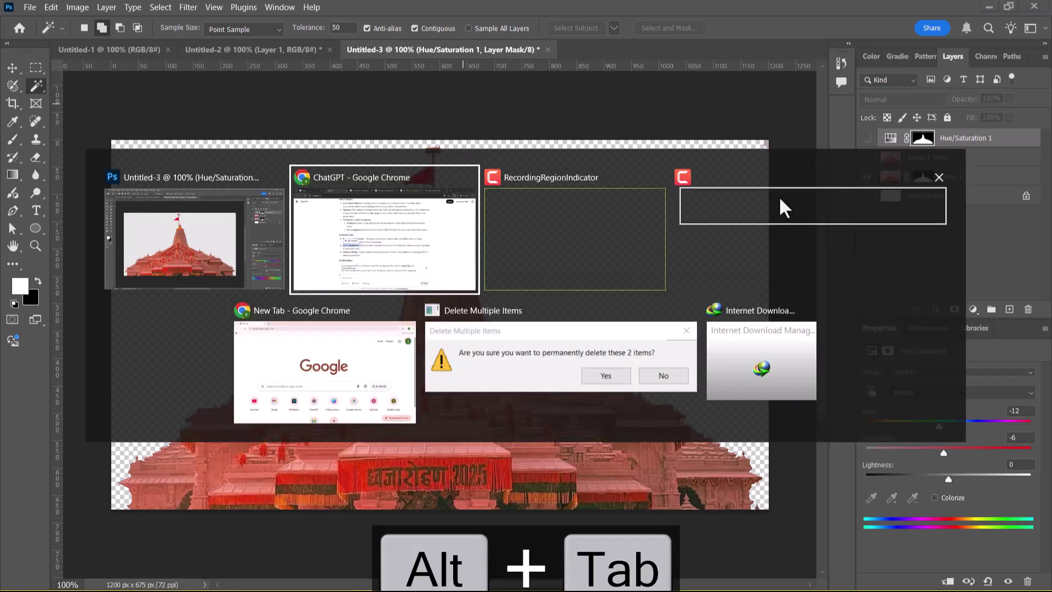
pyautogui.press('Escape')
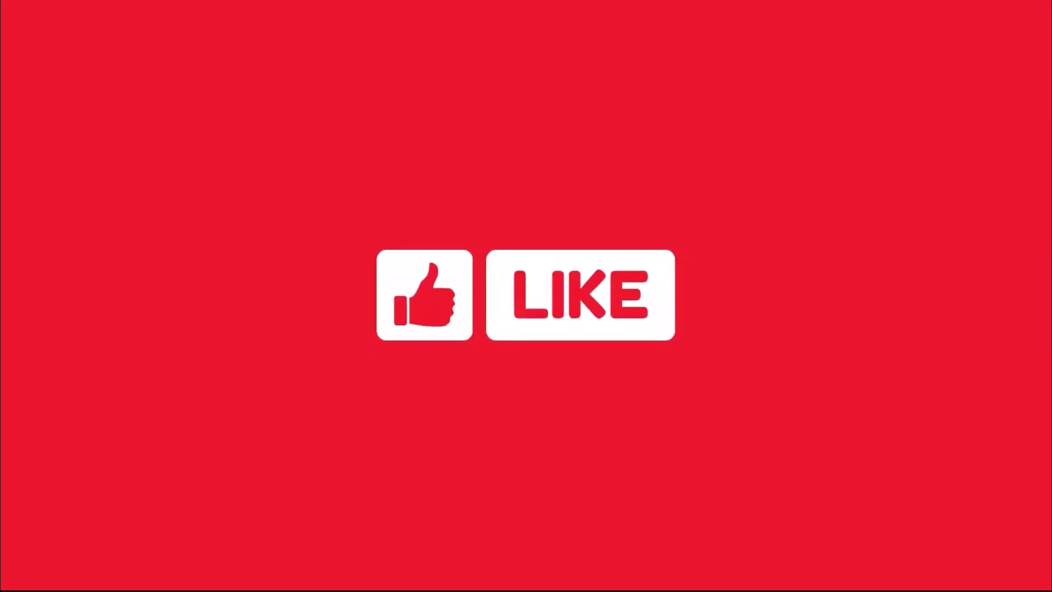